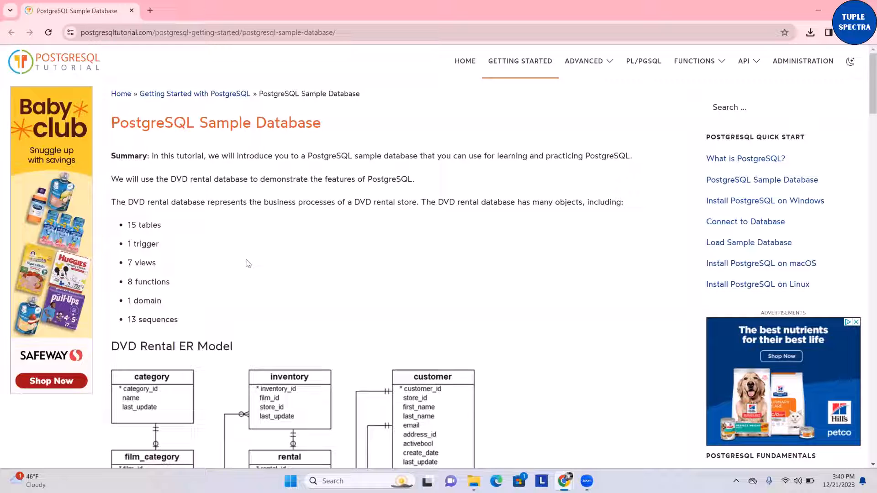
- Highlight the full web address of the PostgreSQL Sample Database page
click(350, 32)
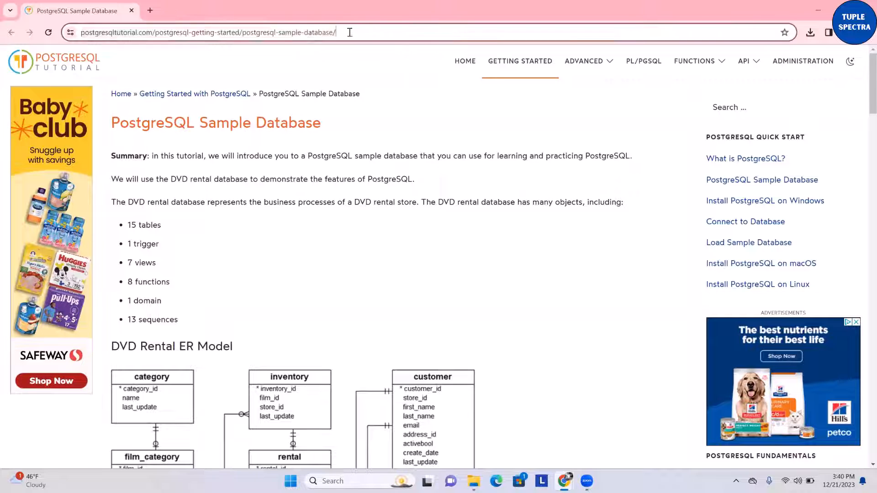
click(365, 31)
drag(389, 29, 96, 33)
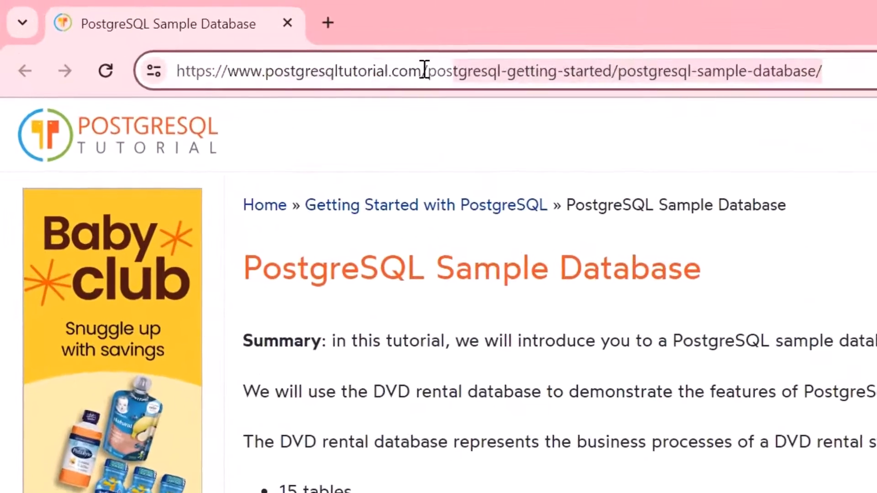
drag(212, 75, 182, 76)
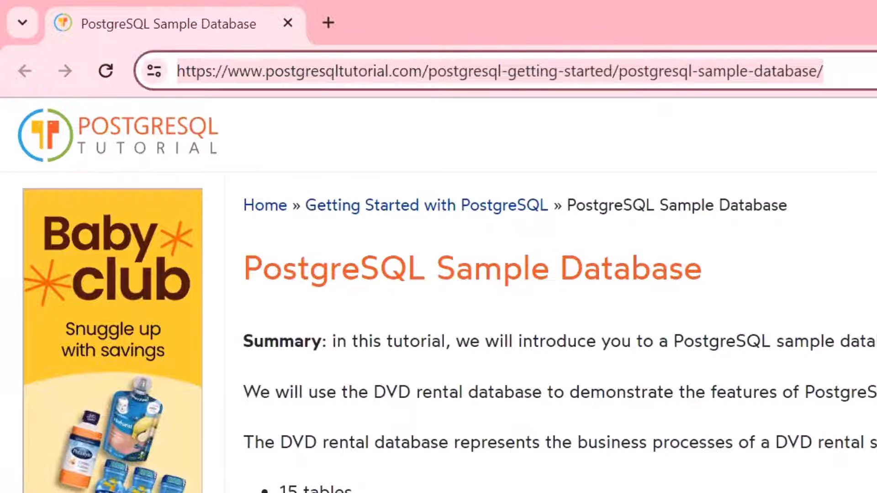
click(787, 139)
click(785, 74)
click(819, 71)
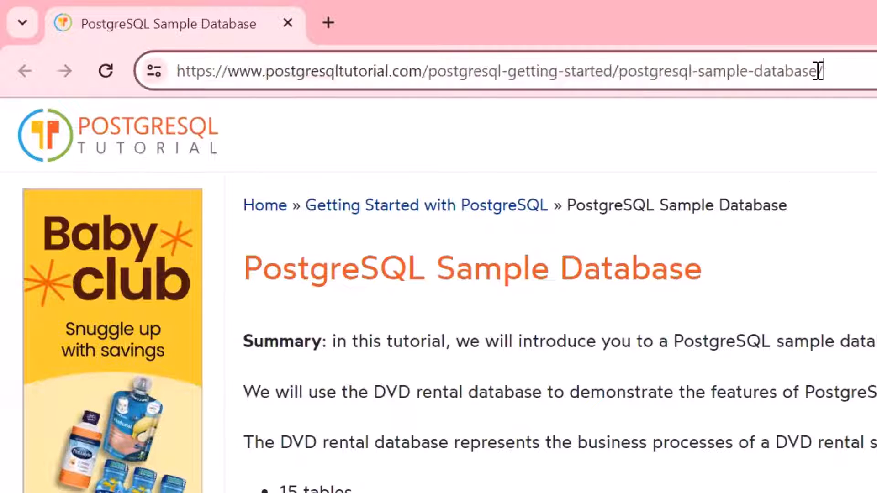
drag(837, 70, 180, 66)
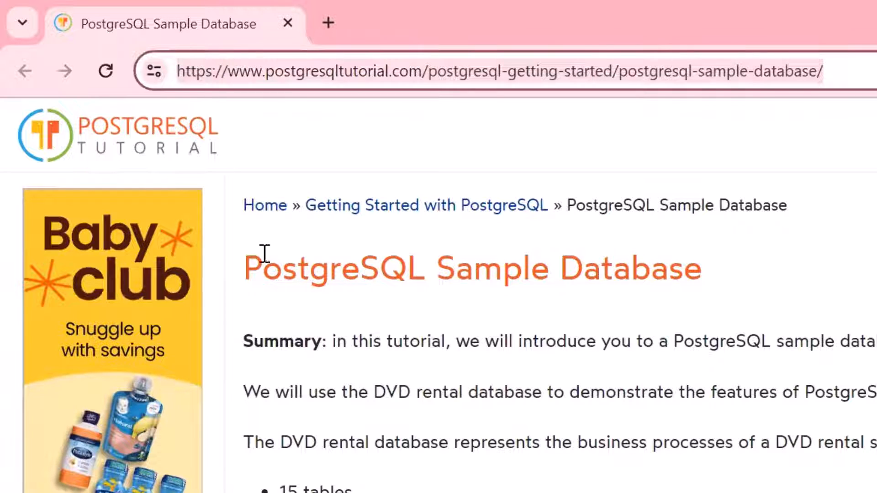
click(474, 425)
- Find the sample database download section on the page and highlight the mention of the zip format
scroll(474, 425, down, 9)
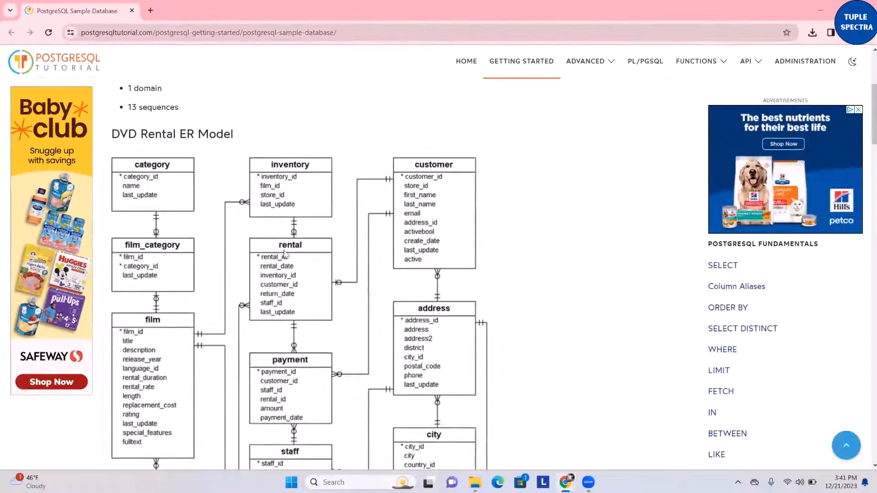
scroll(281, 254, down, 7)
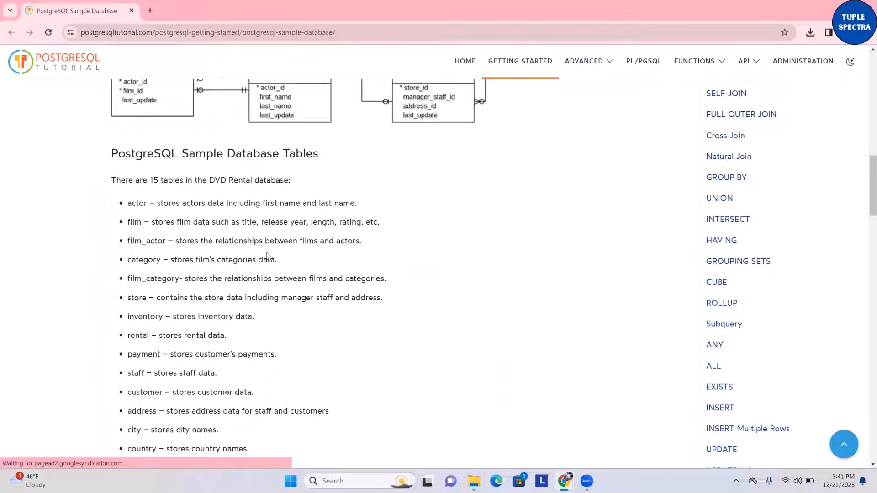
scroll(268, 256, down, 5)
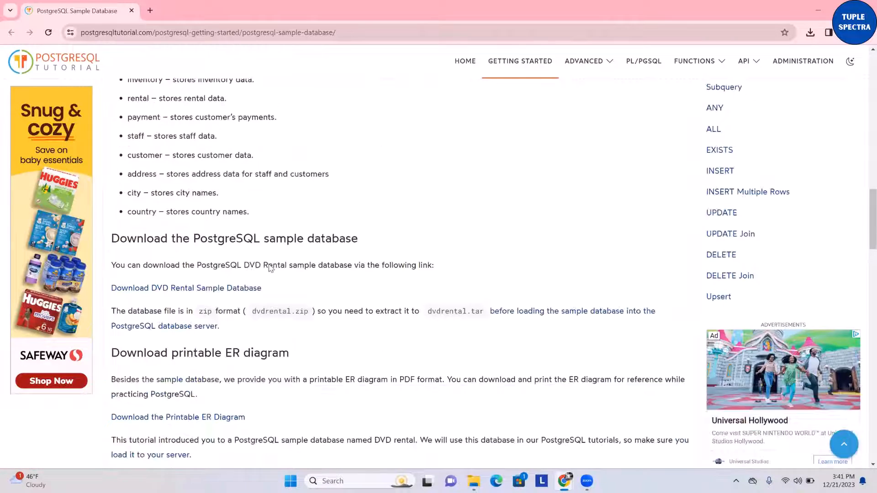
scroll(270, 268, down, 2)
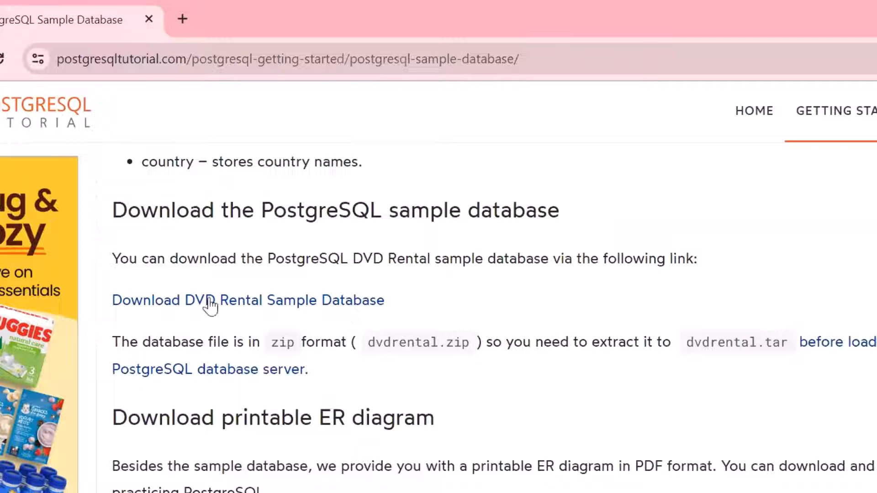
drag(270, 343, 340, 342)
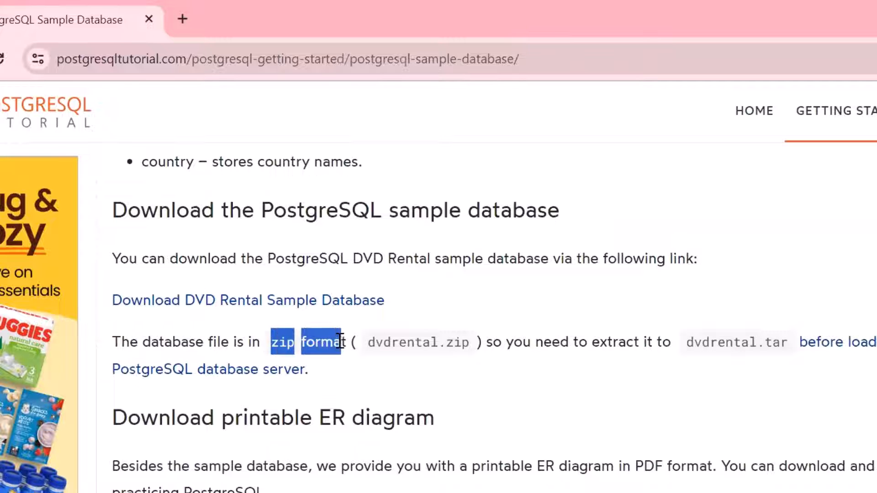
click(346, 374)
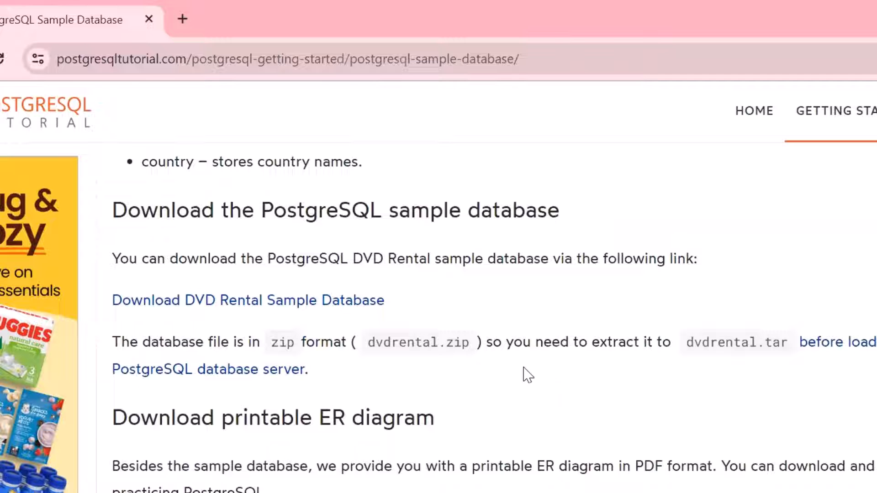
- Highlight the file name dvdrental.tar in the extraction note and enlarge the page for easier reading
drag(687, 342, 752, 324)
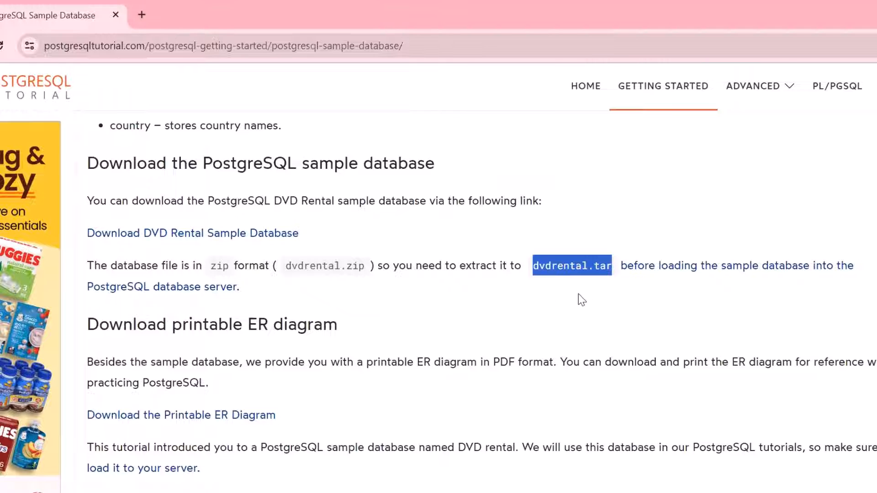
click(563, 292)
drag(535, 266, 613, 264)
key(ctrl+plus)
key(ctrl+plus)
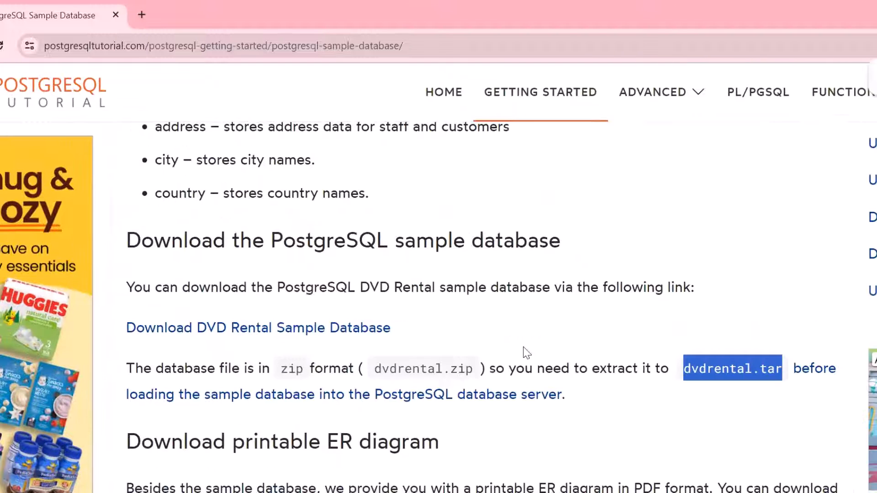
key(ctrl+plus)
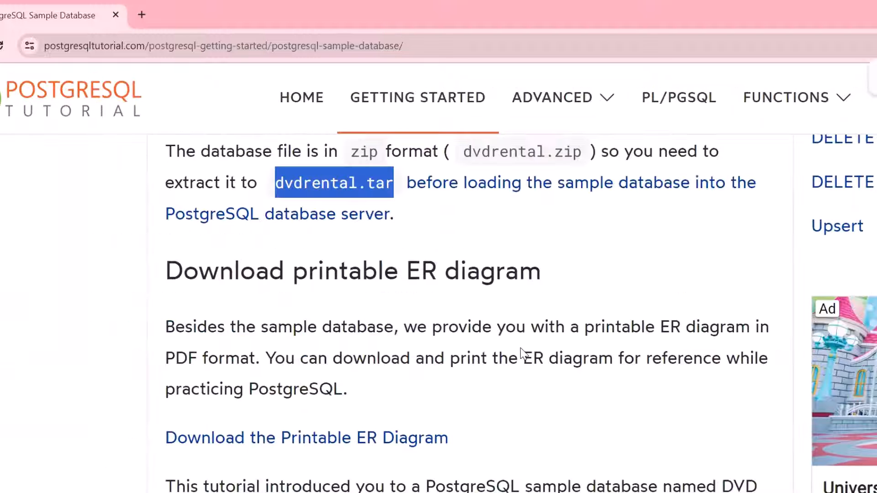
scroll(302, 378, up, 3)
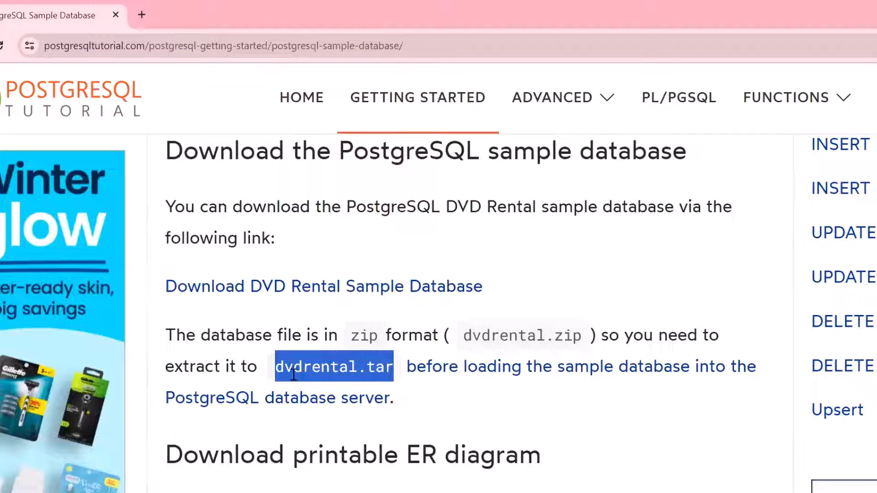
drag(284, 367, 384, 366)
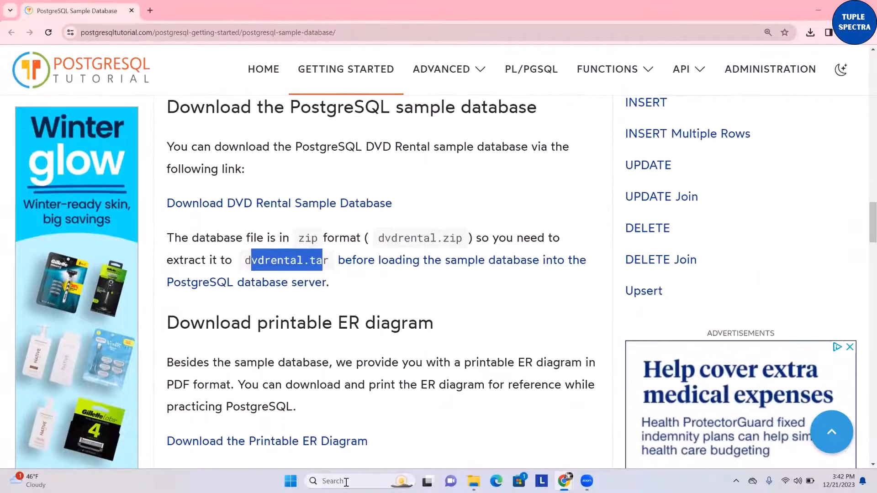
- Find and launch pgAdmin 4, and minimize its window to return to the web page
click(346, 482)
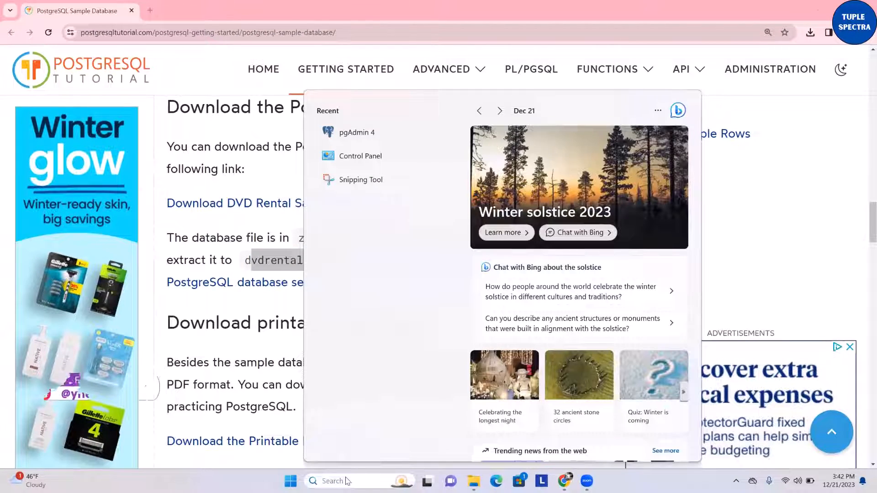
text(pgad)
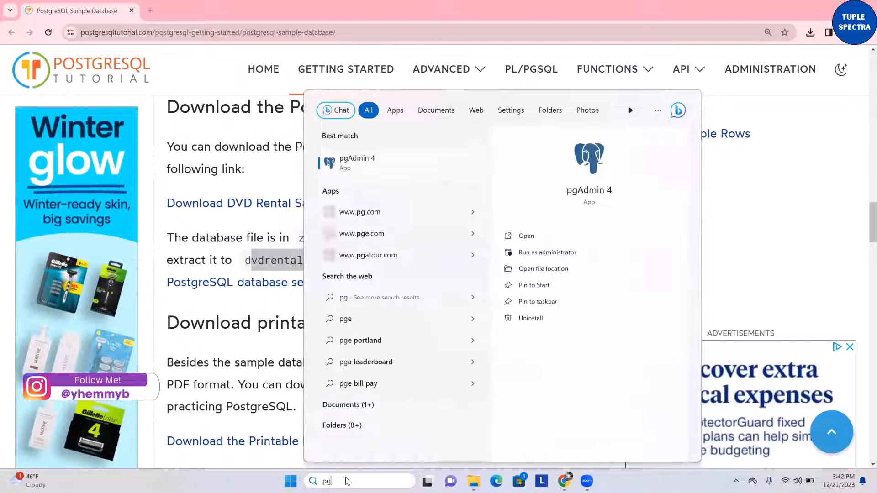
click(359, 166)
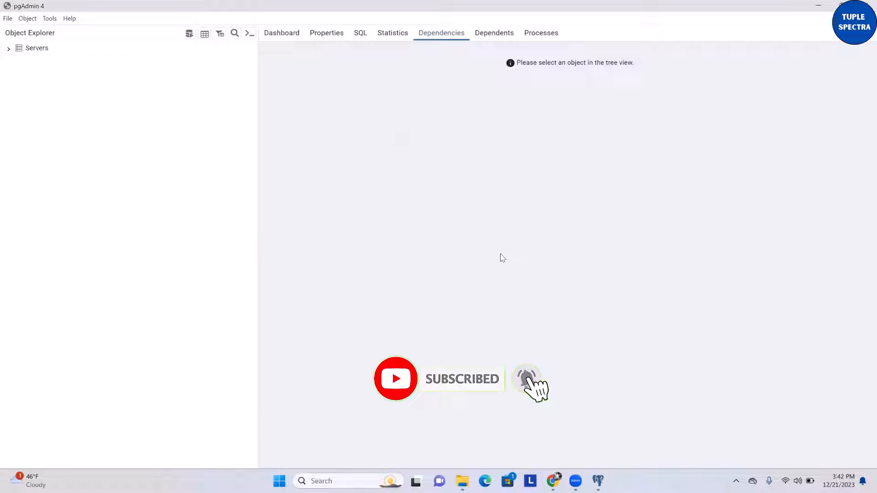
click(818, 5)
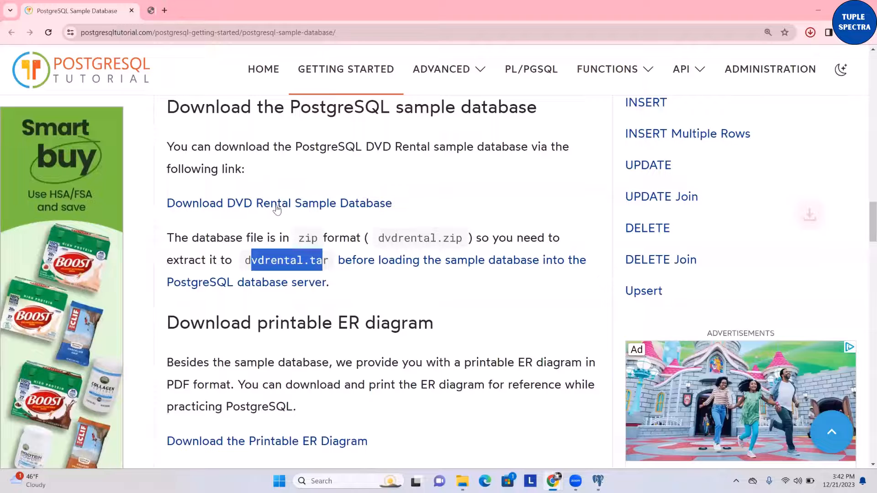
- Download the DVD Rental Sample Database and show dvdrental.zip in its folder with enlarged file icons
click(281, 205)
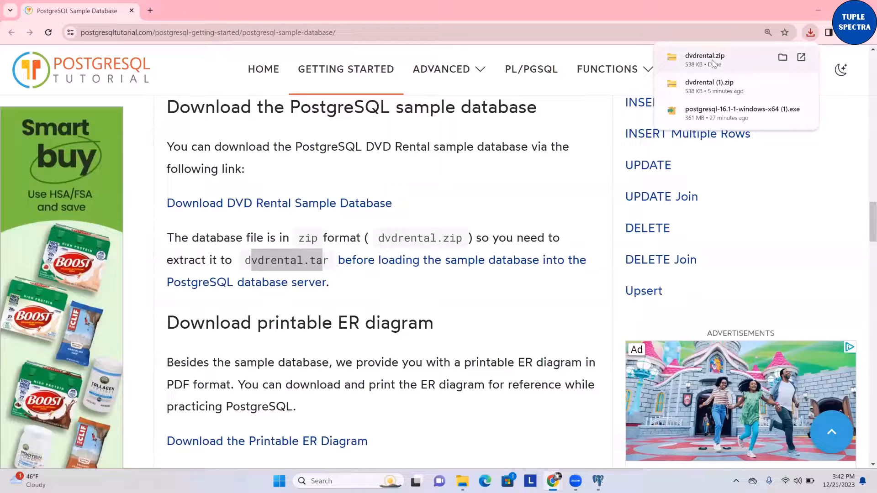
click(784, 60)
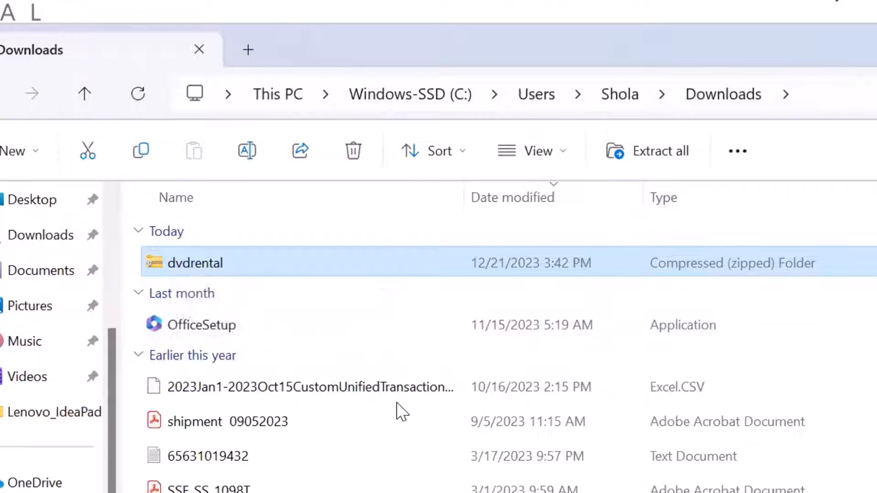
scroll(397, 402, up, 2)
scroll(396, 403, up, 3)
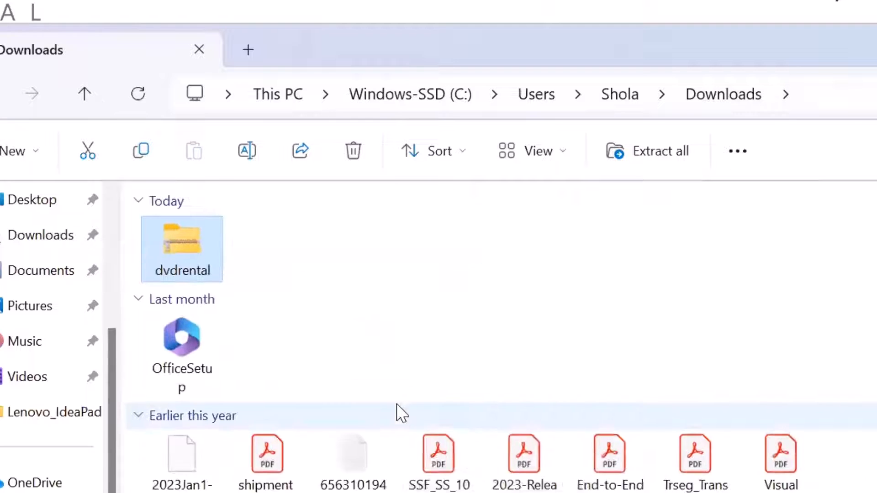
scroll(402, 414, up, 3)
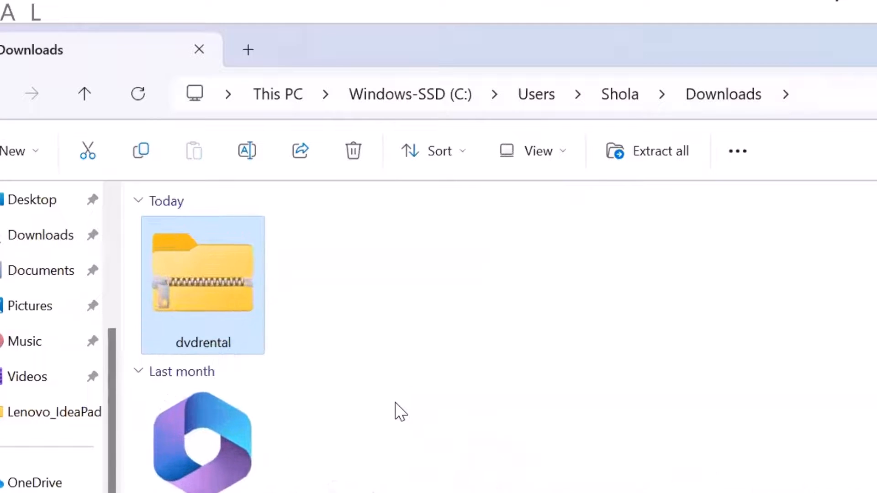
scroll(397, 404, up, 1)
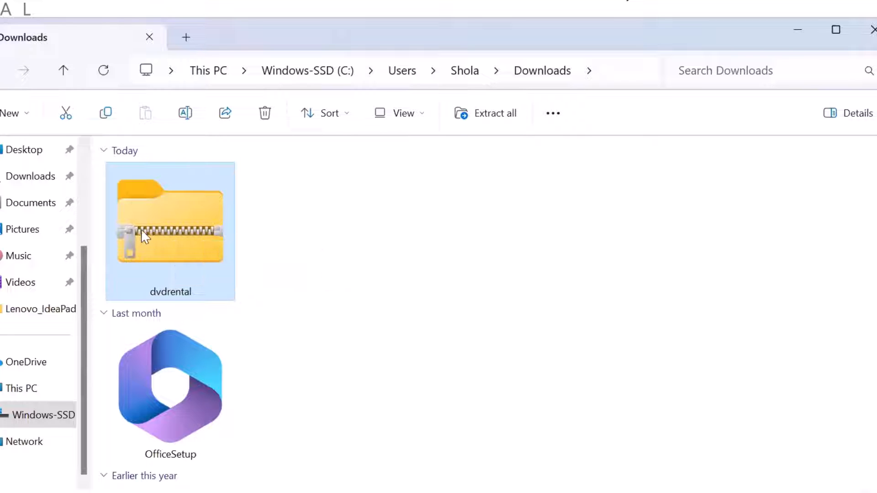
- Examine the files in the archive nested inside the dvdrental zip and return to the Downloads folder
double_click(165, 228)
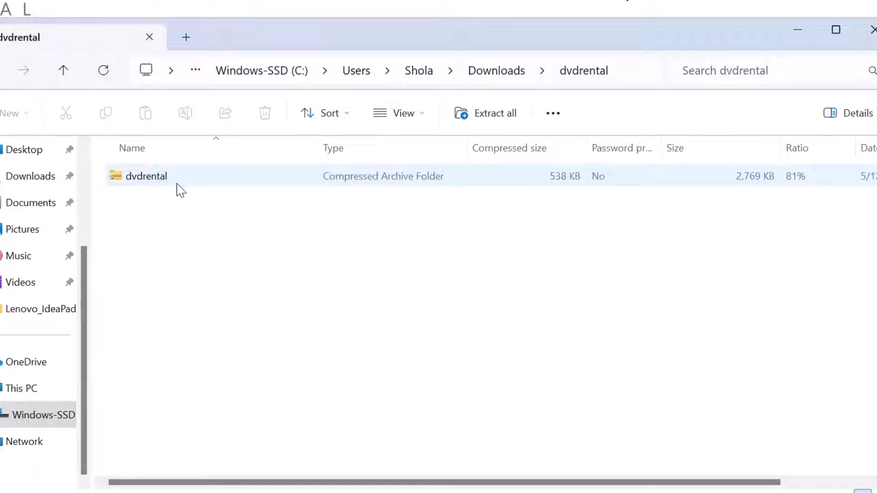
double_click(149, 179)
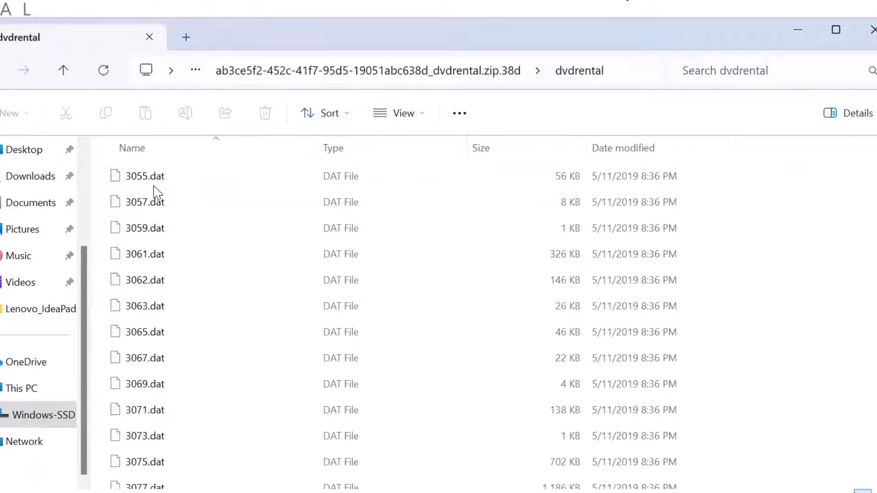
scroll(209, 262, down, 2)
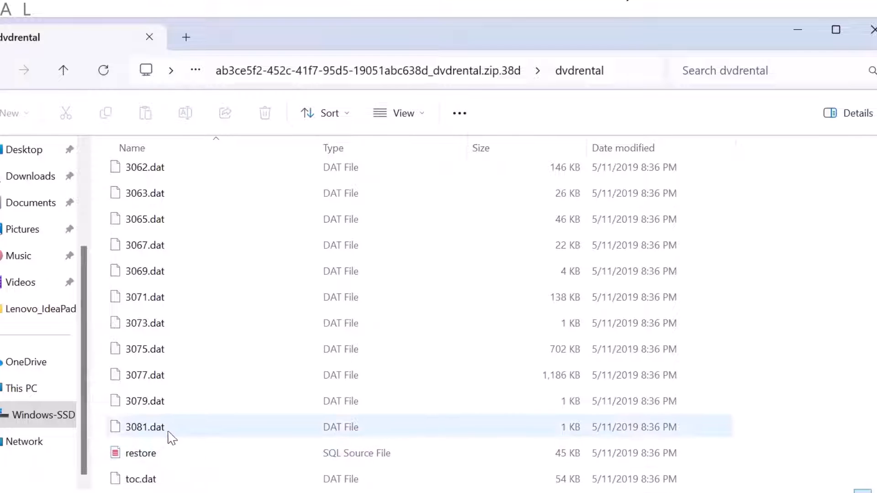
scroll(211, 420, up, 2)
scroll(186, 224, down, 2)
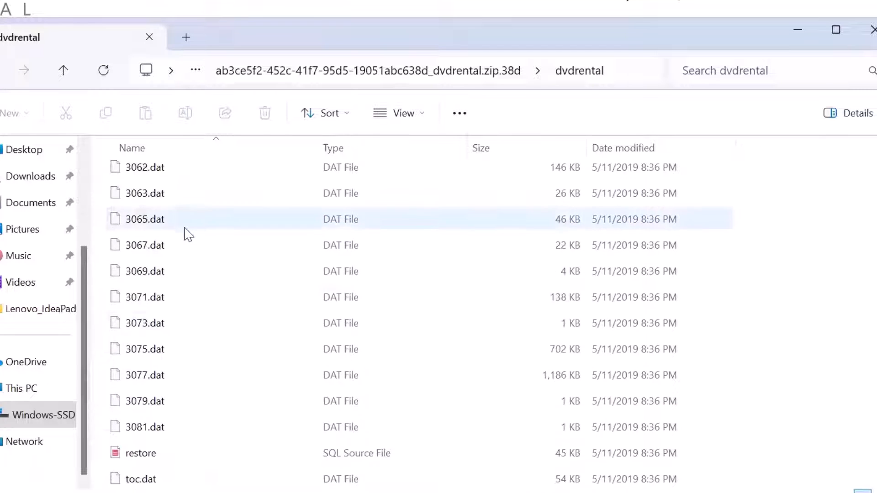
scroll(181, 450, up, 2)
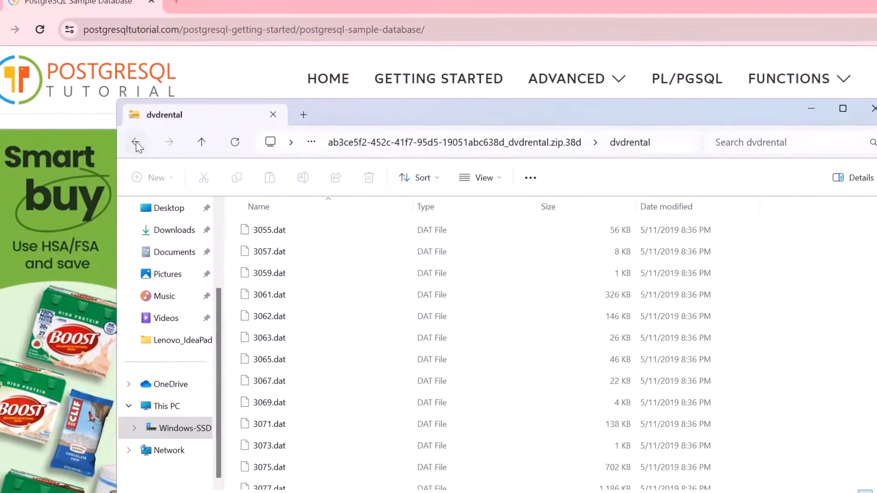
click(11, 82)
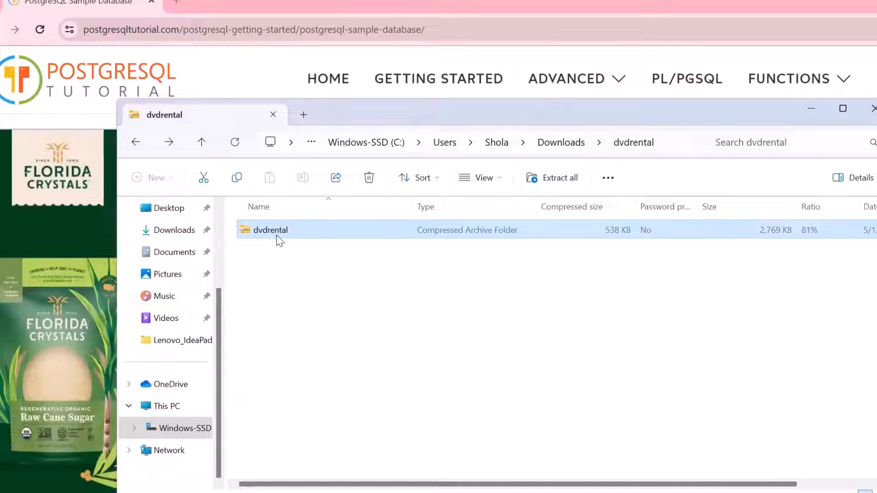
click(559, 142)
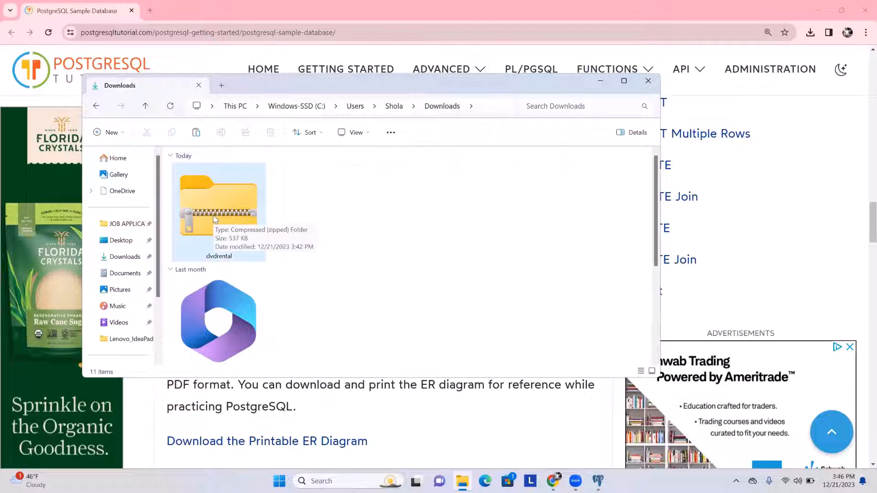
- Copy the dvdrental archive nested inside the downloaded dvdrental zip and return to the Downloads folder
double_click(216, 220)
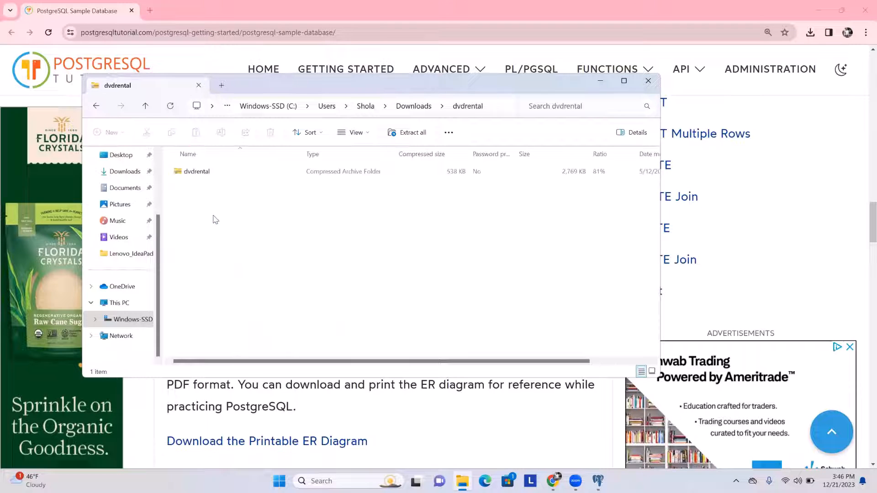
right_click(202, 174)
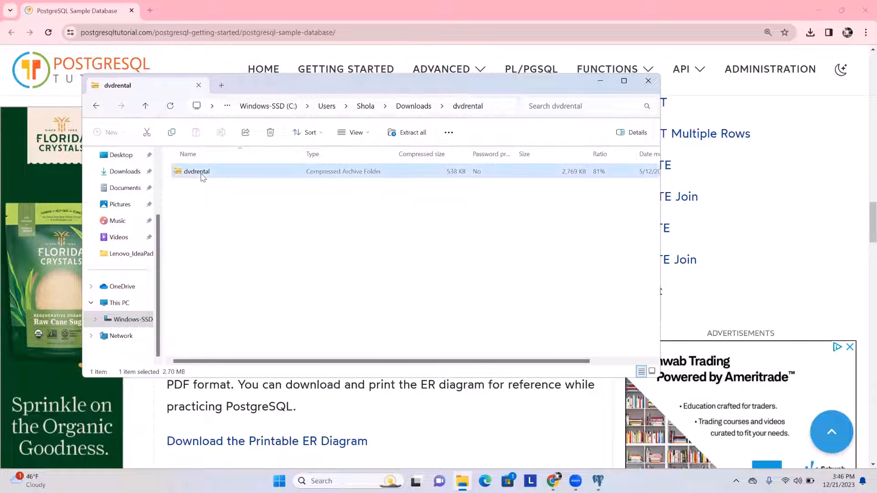
click(241, 214)
click(414, 106)
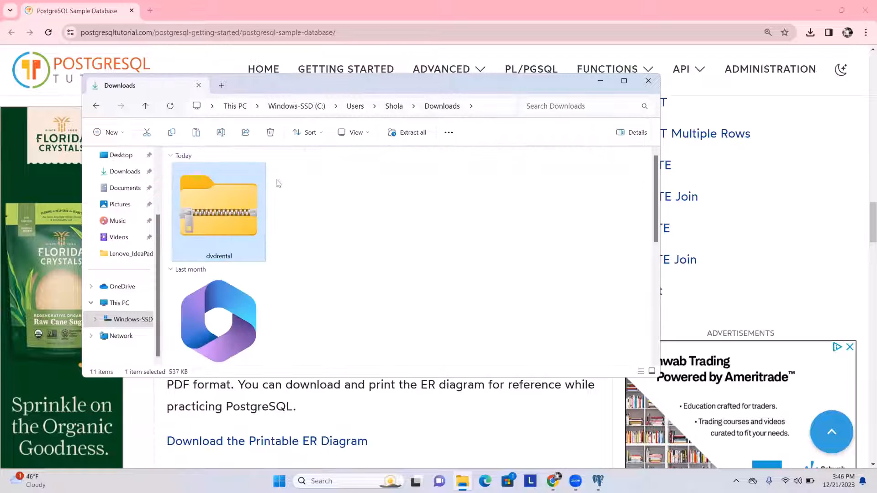
- Create a new folder in Downloads, keeping the default name New folder
click(387, 199)
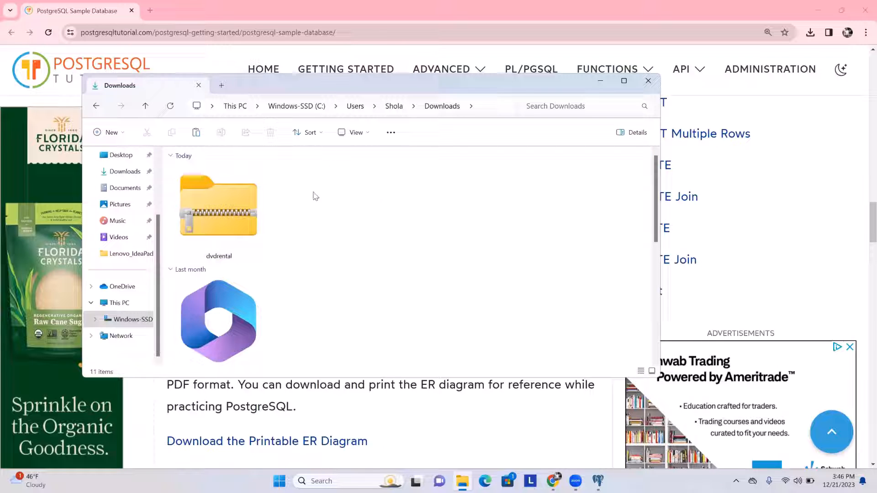
right_click(366, 192)
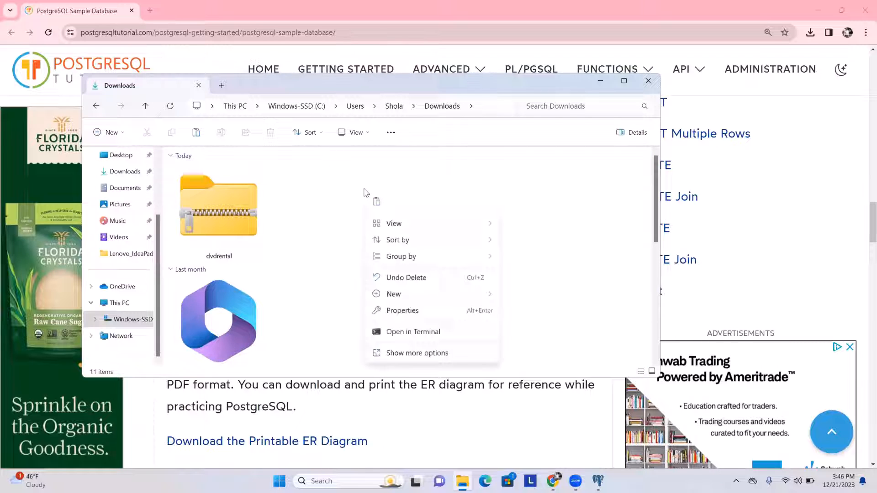
mouse_move(471, 297)
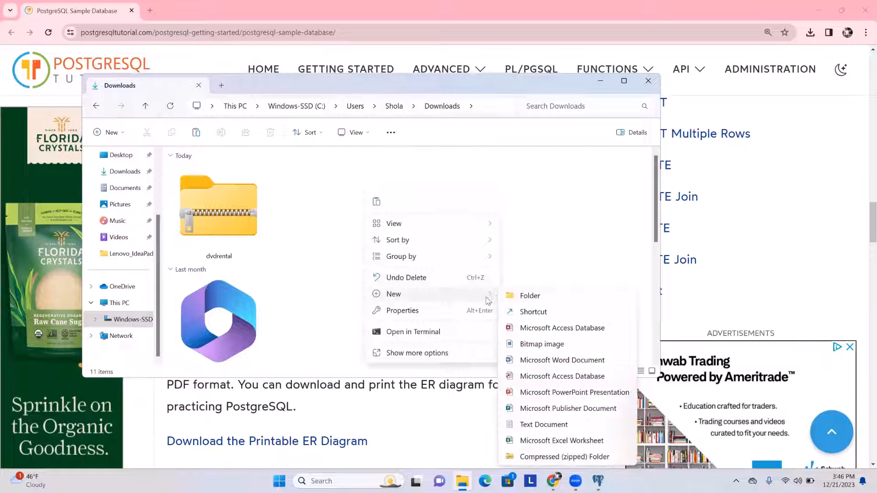
click(530, 296)
click(409, 251)
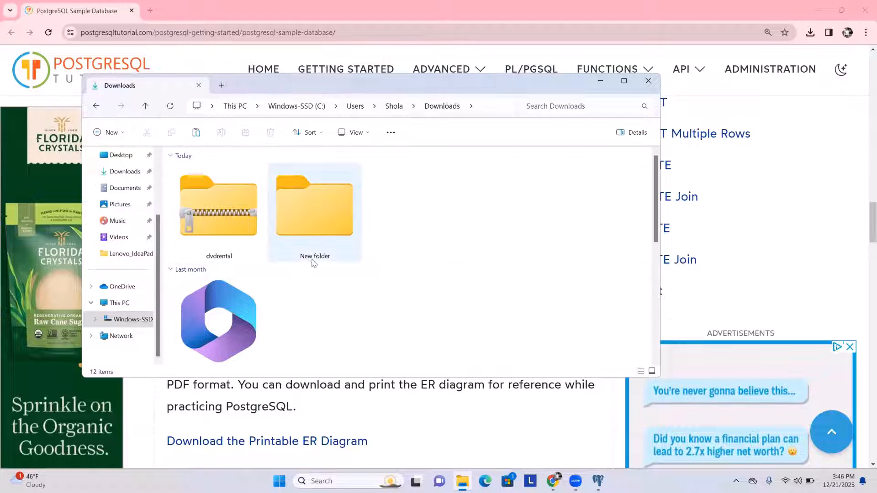
- Paste the copied dvdrental archive into New folder and reopen the folder from Downloads to check its contents
double_click(318, 205)
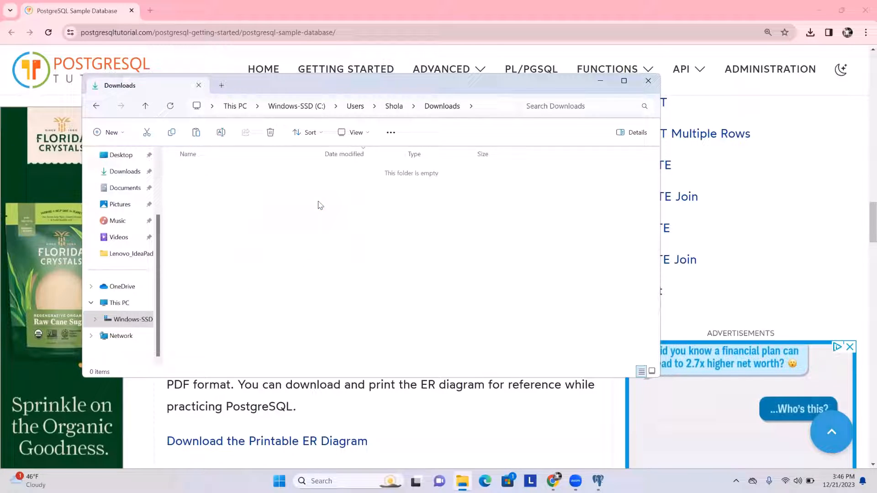
right_click(274, 193)
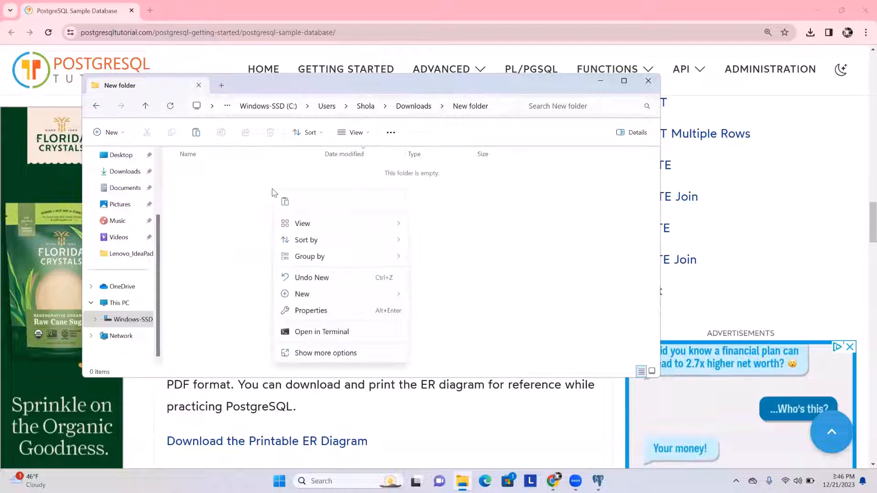
click(231, 199)
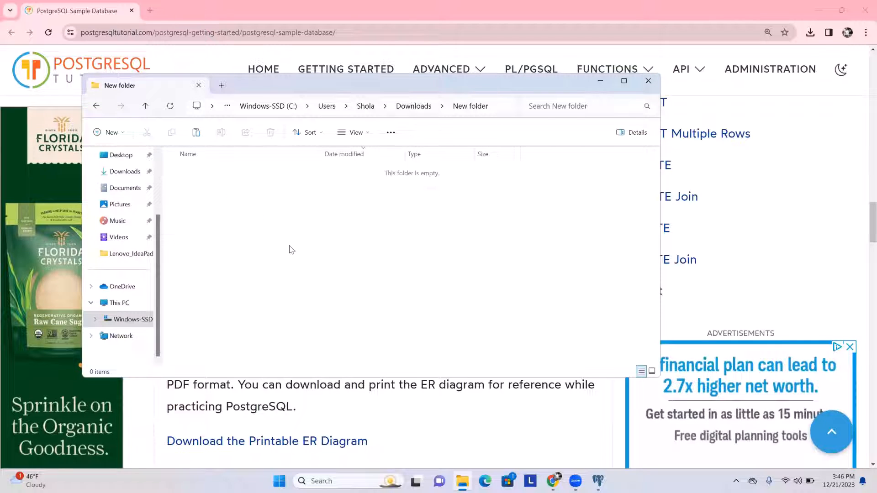
key(ctrl+v)
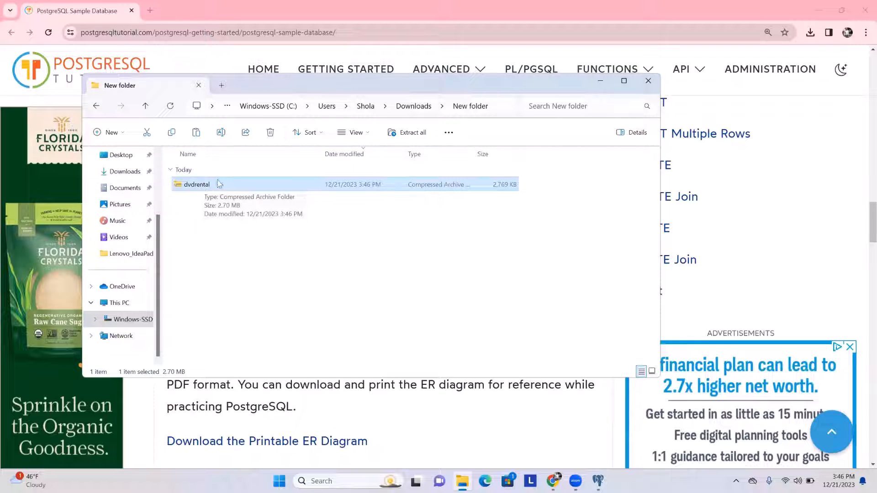
click(414, 107)
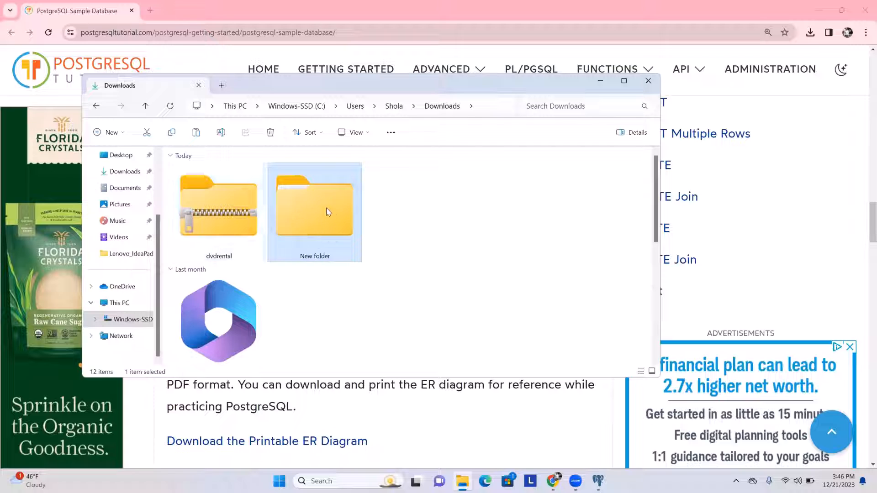
double_click(327, 211)
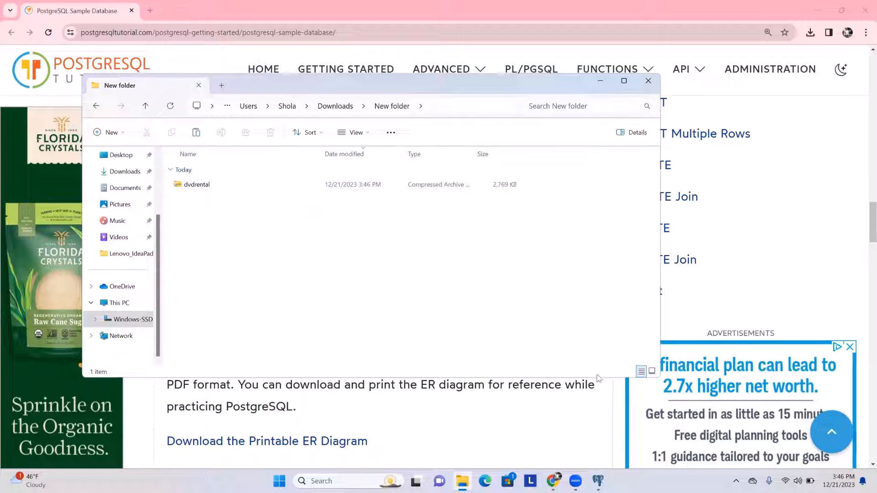
- Switch to pgAdmin 4, connect to the PostgreSQL 16 server with the postgres user's password, and collapse the postgres database
click(598, 481)
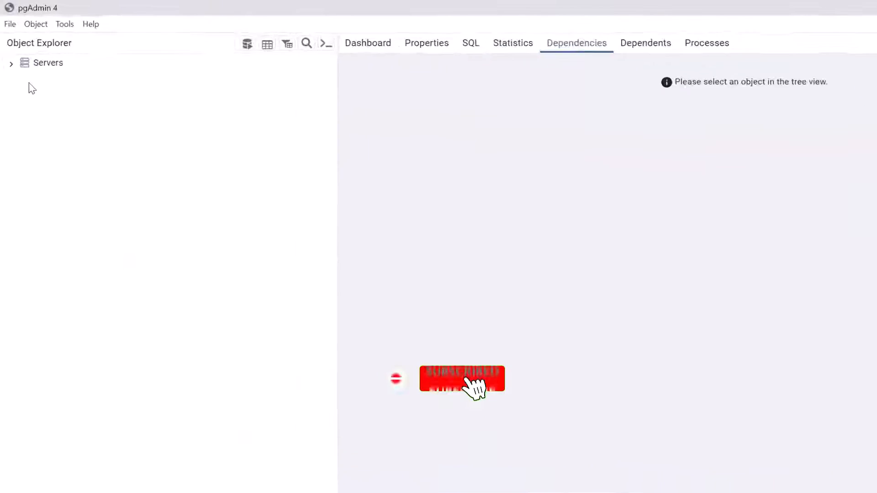
click(11, 64)
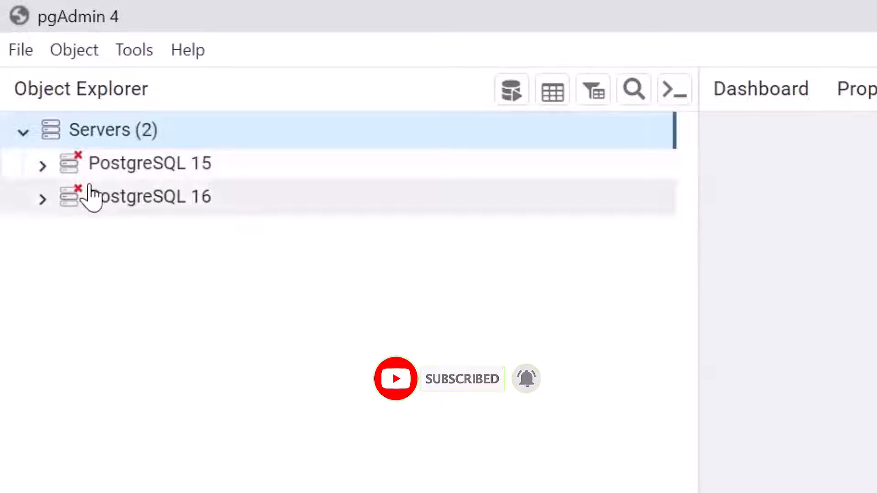
click(42, 201)
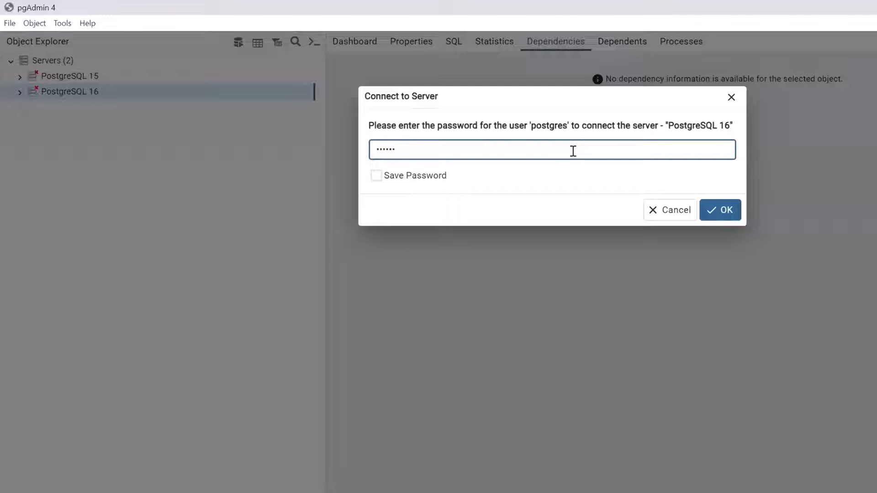
click(714, 212)
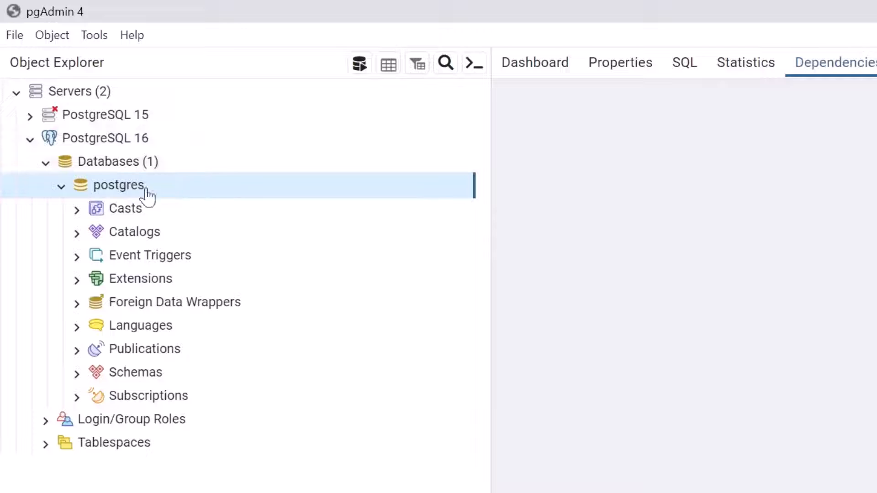
click(60, 188)
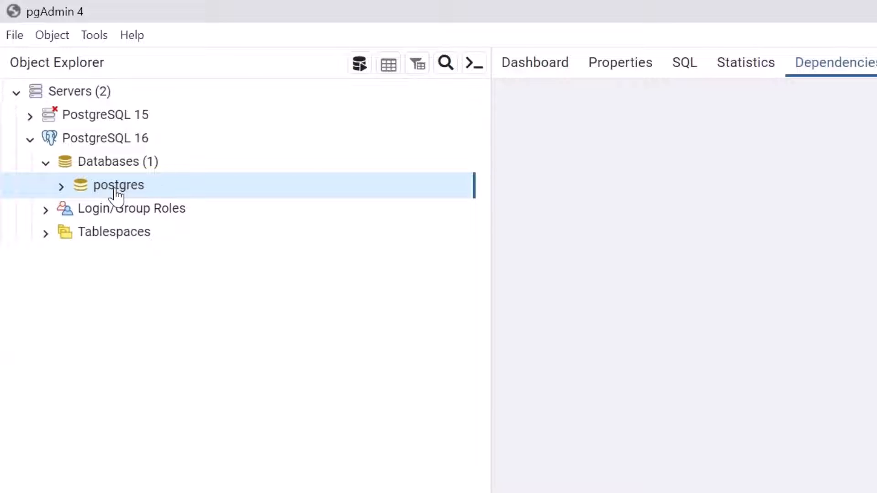
- Create a database named dvdRental on the PostgreSQL 16 server, keeping postgres as owner
click(108, 166)
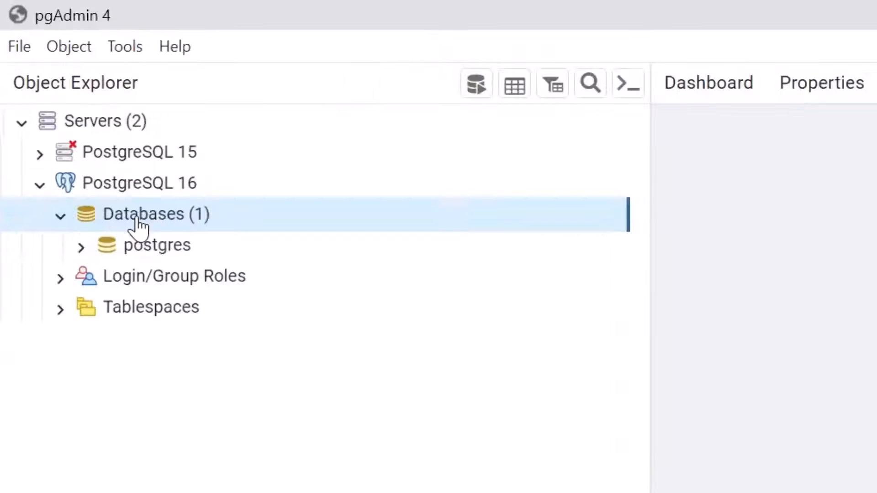
right_click(163, 223)
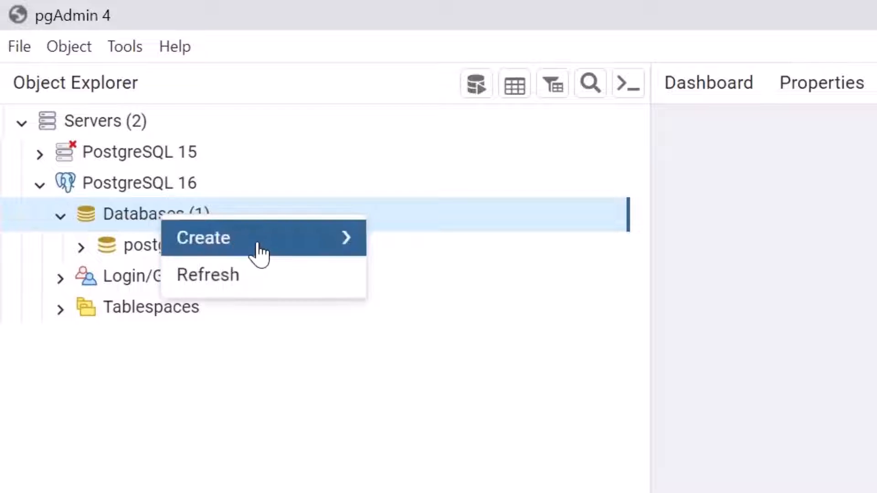
mouse_move(260, 254)
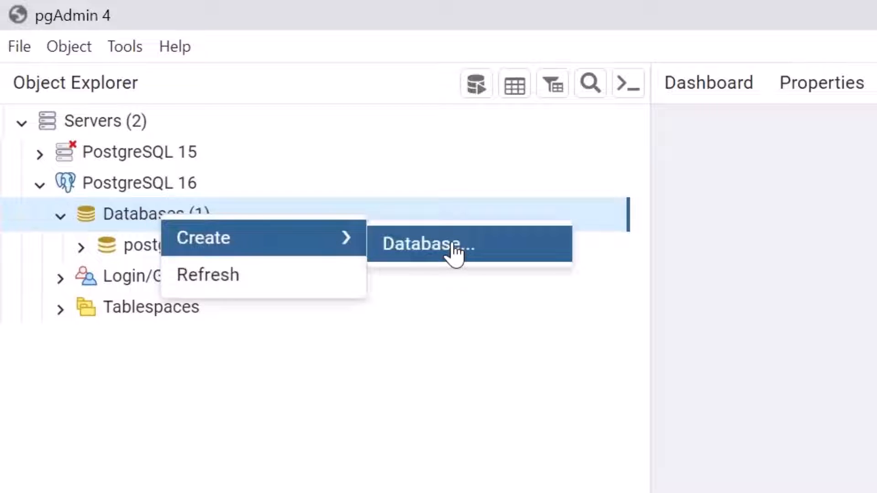
click(454, 249)
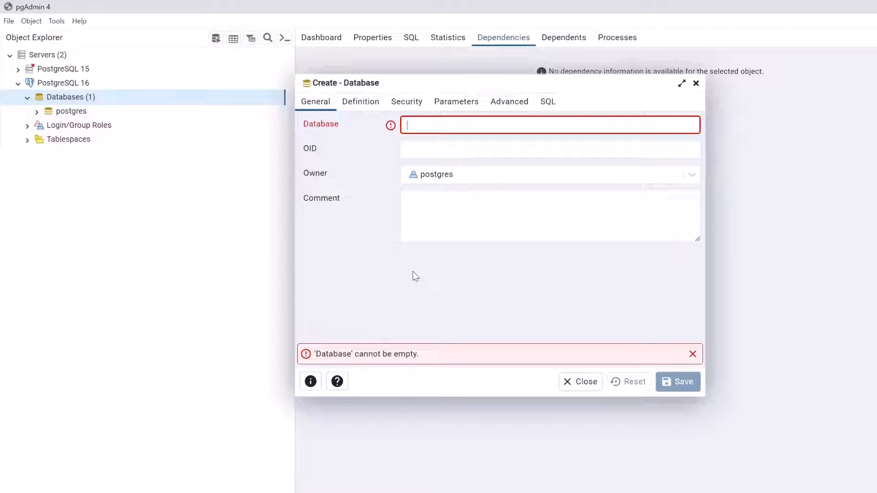
click(418, 123)
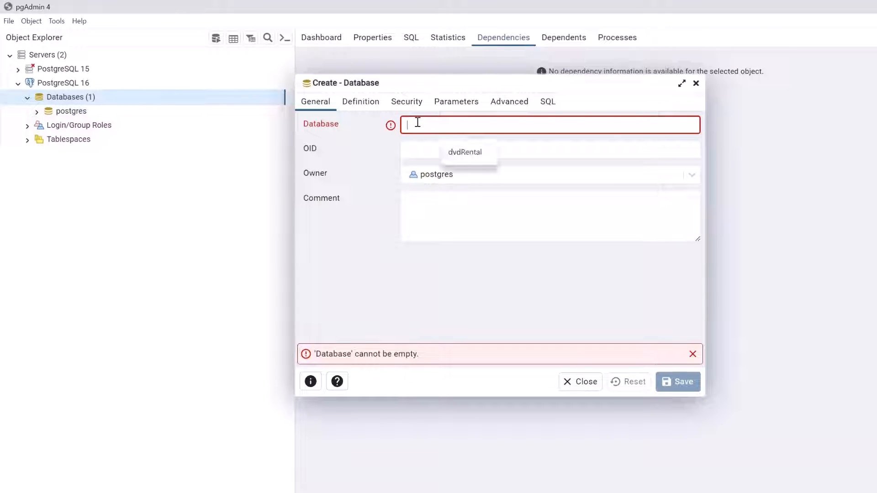
text(d)
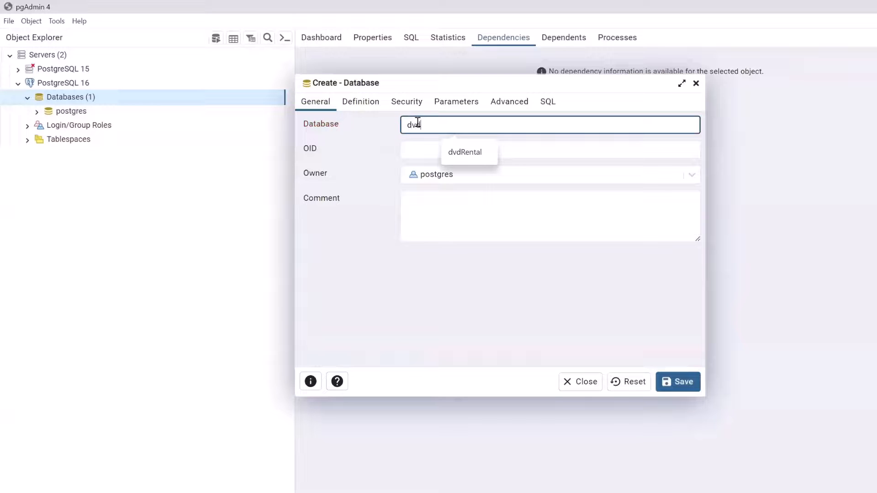
text(vd)
key(Caps_Lock)
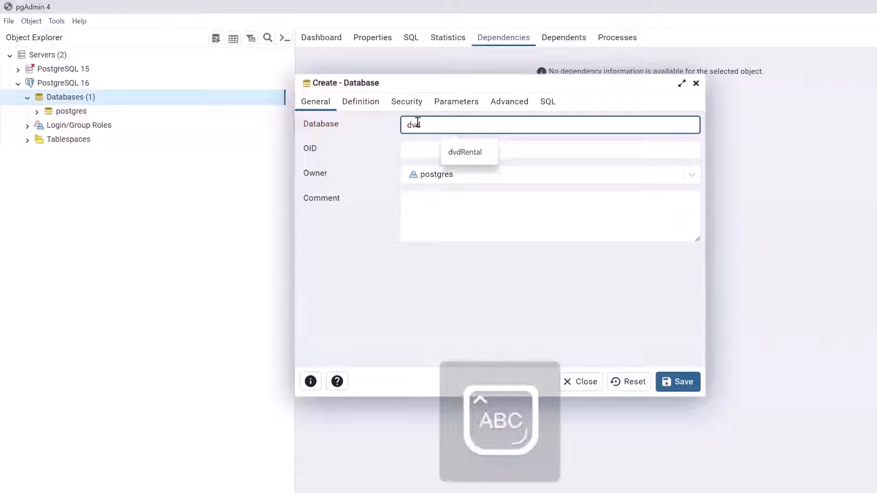
text(R)
key(Caps_Lock)
text(ental)
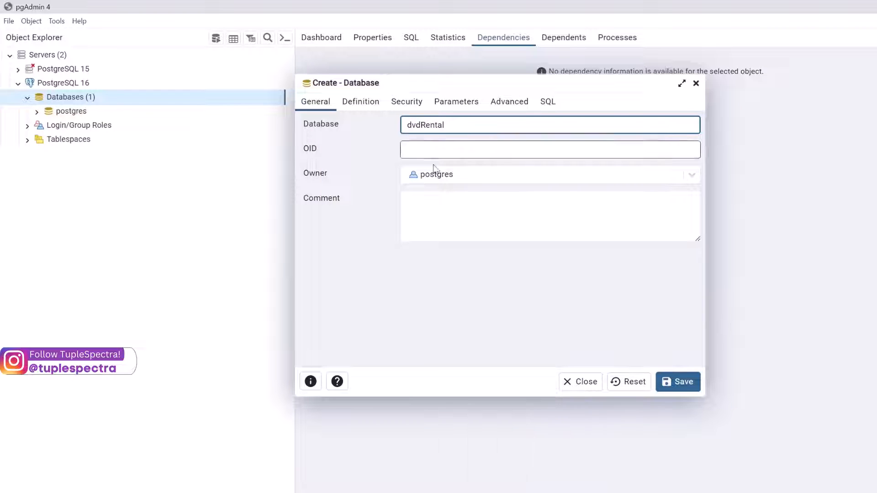
click(445, 232)
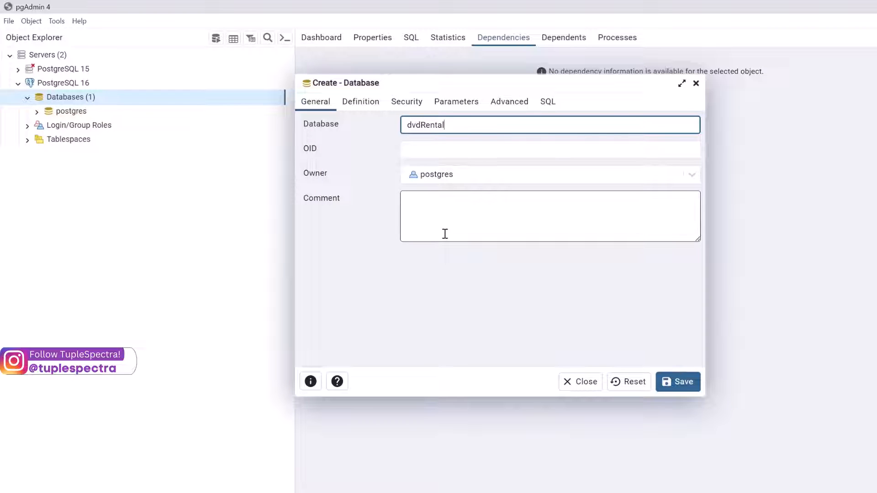
click(551, 297)
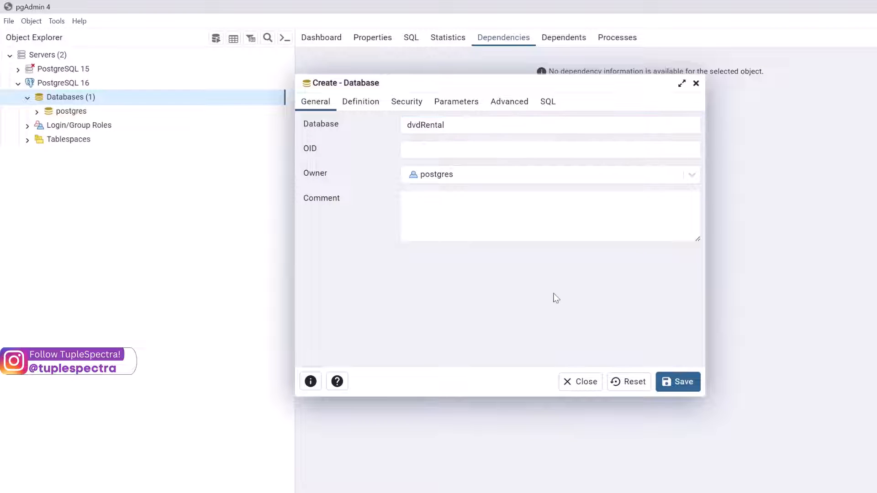
click(672, 386)
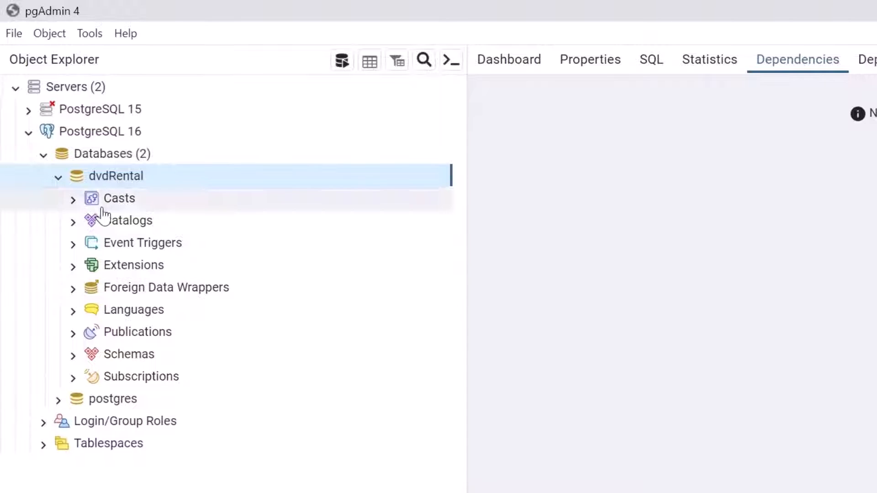
- Examine the tables in the public schema of dvdRental and the commands available for the database
click(73, 356)
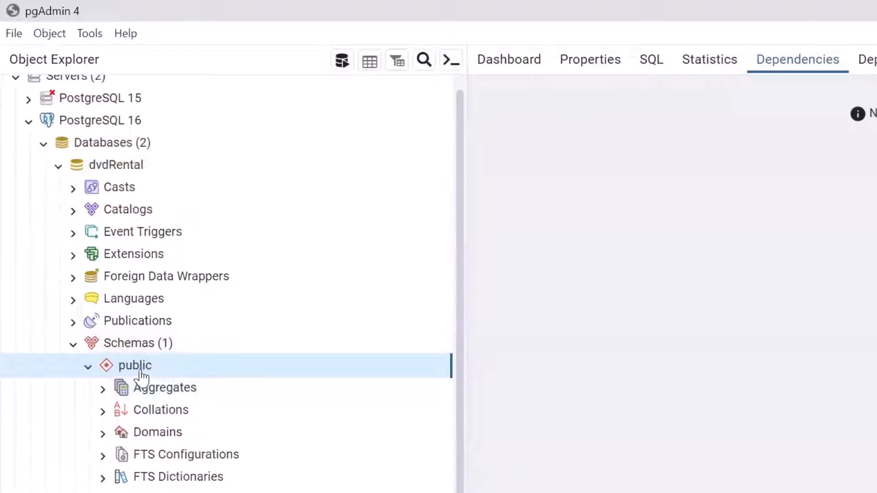
click(88, 368)
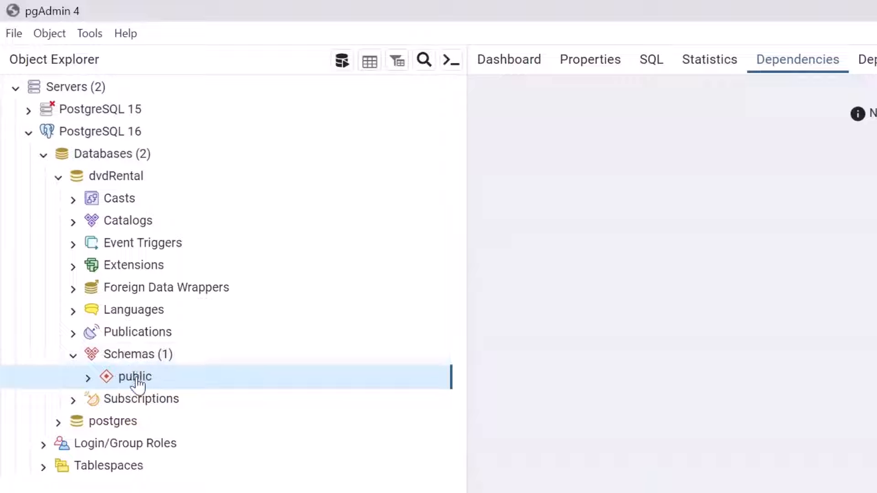
click(87, 378)
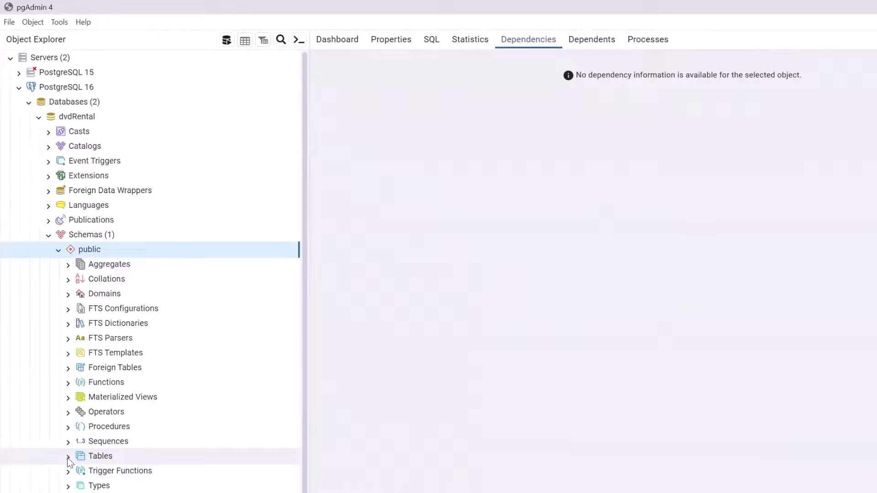
click(68, 456)
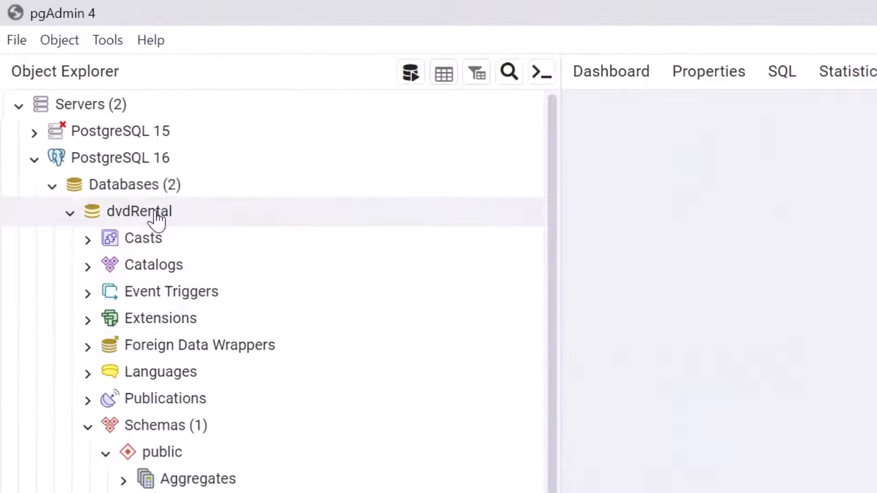
right_click(155, 212)
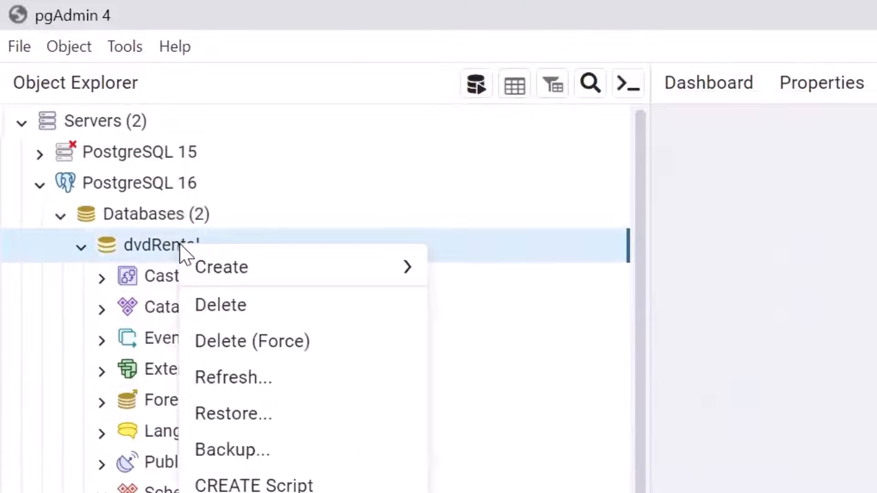
click(178, 254)
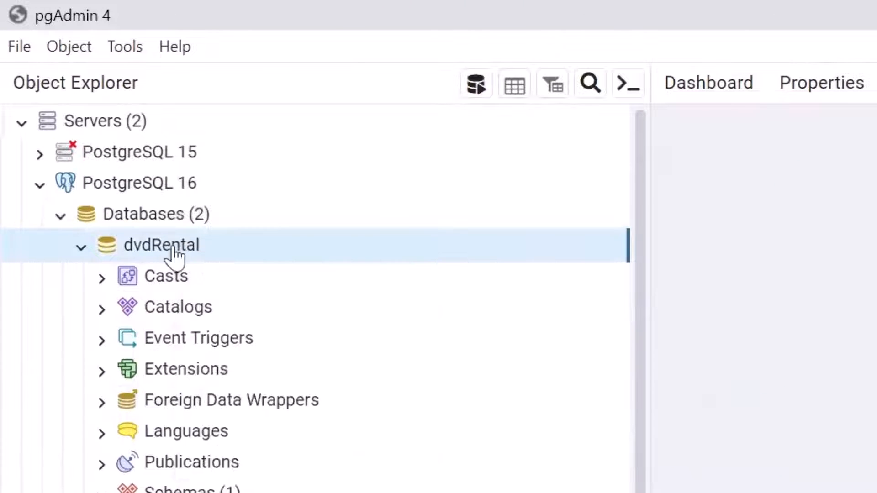
- Open the Restore dialog for the dvdRental database on the PostgreSQL 16 server
right_click(183, 256)
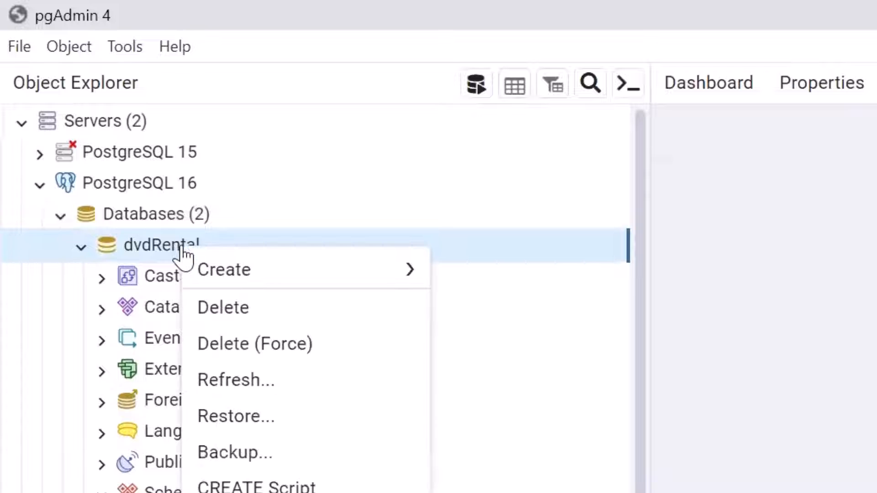
click(262, 418)
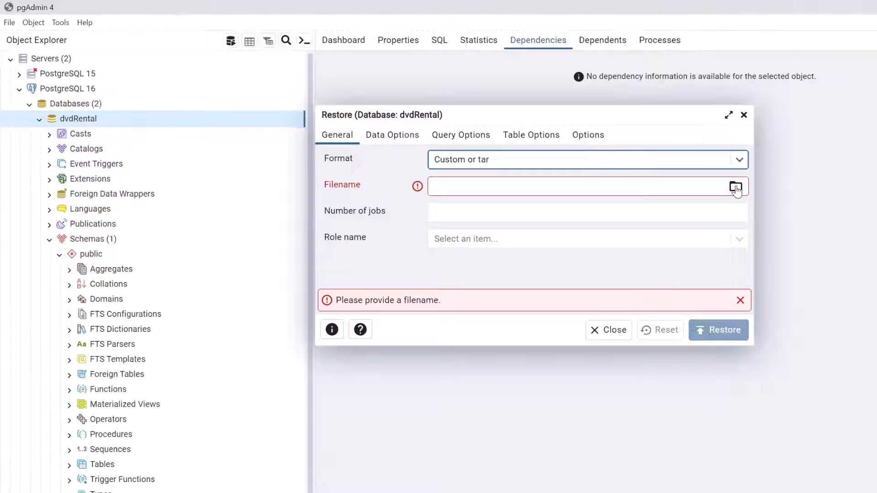
- Switch to File Explorer, compare the dvdrental archives in Downloads and New folder, and examine the .tar archive's contents before returning to pgAdmin 4
key(alt+Tab)
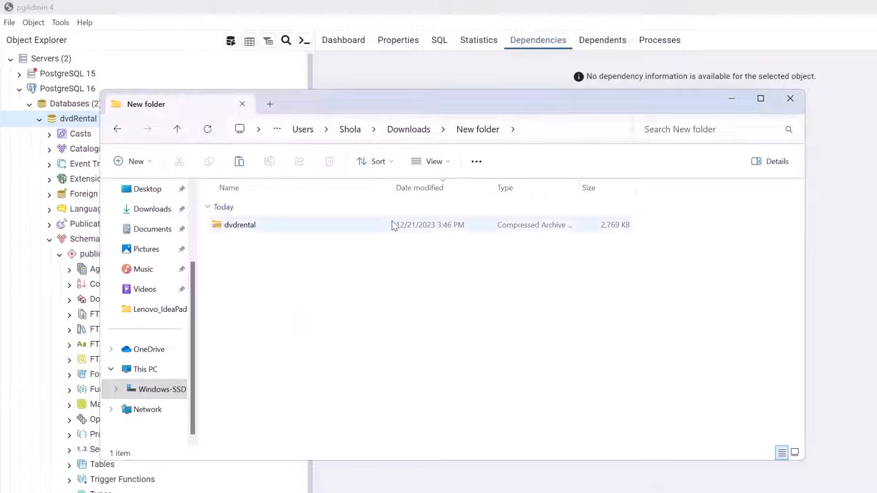
click(400, 133)
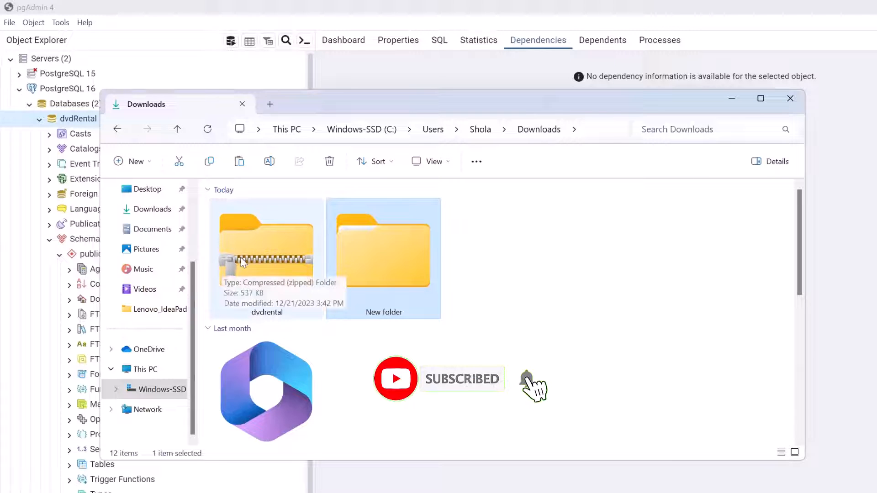
double_click(255, 258)
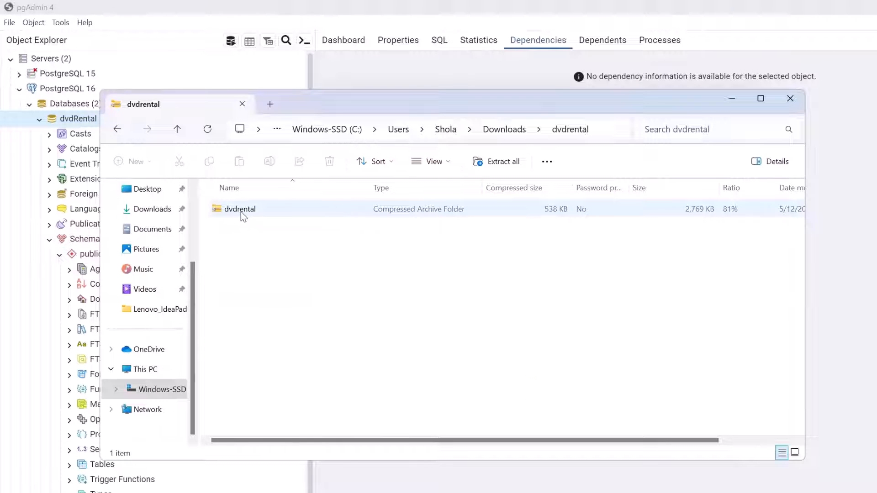
click(493, 131)
double_click(385, 252)
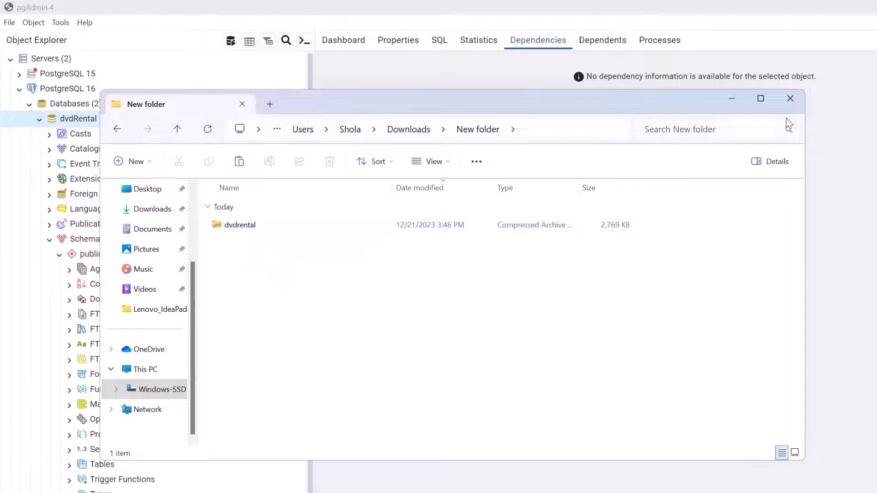
double_click(273, 229)
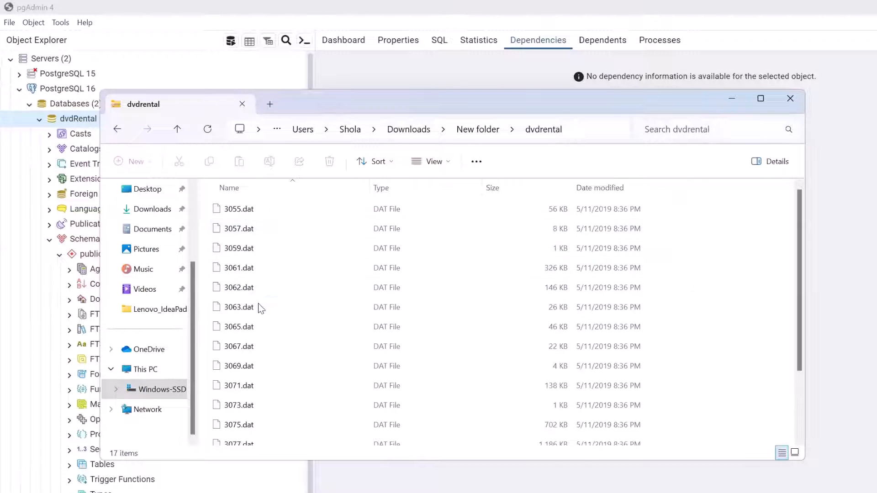
scroll(258, 316, down, 2)
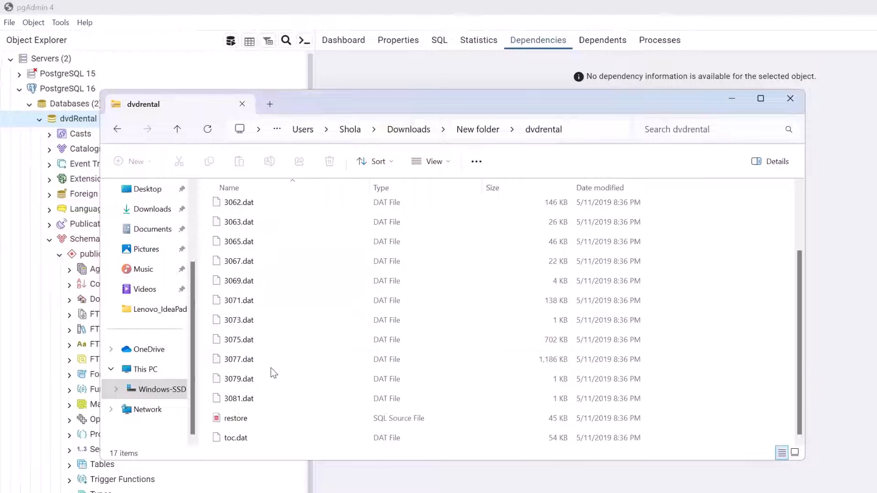
scroll(262, 382, up, 2)
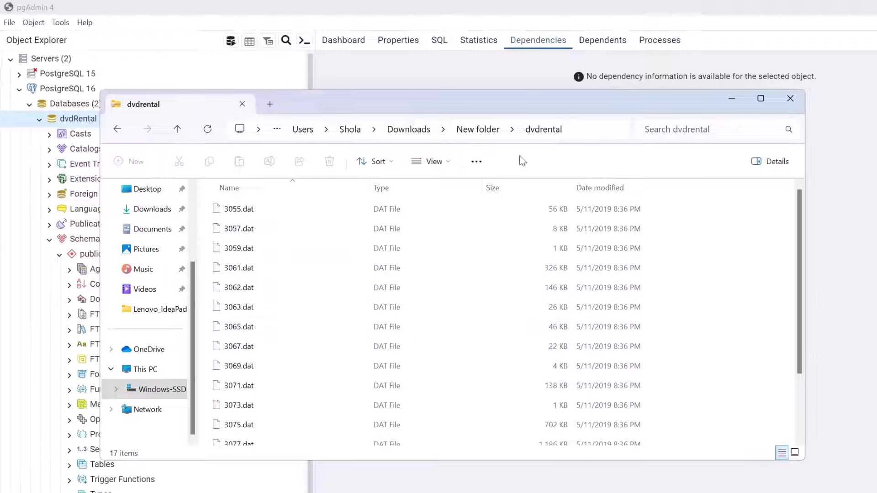
click(485, 136)
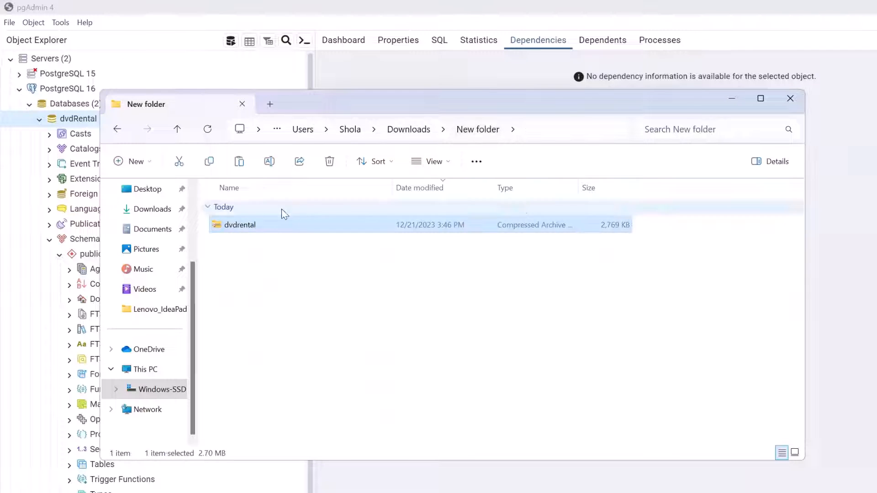
double_click(251, 227)
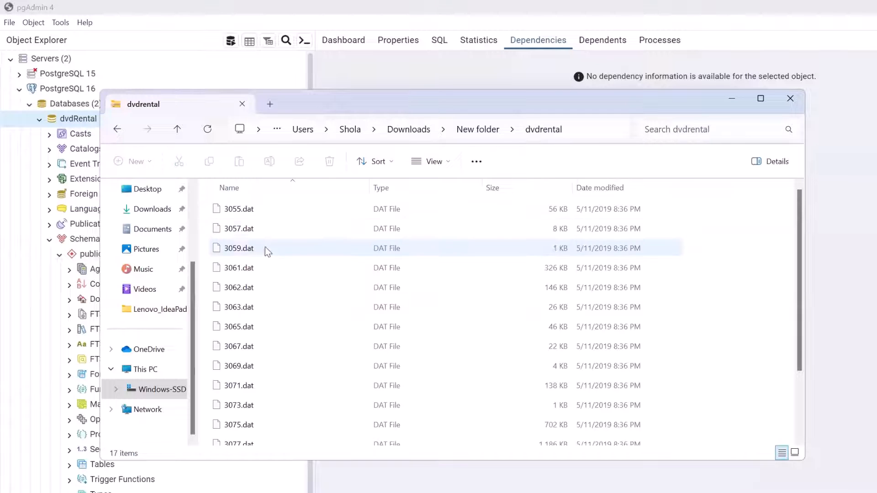
click(478, 133)
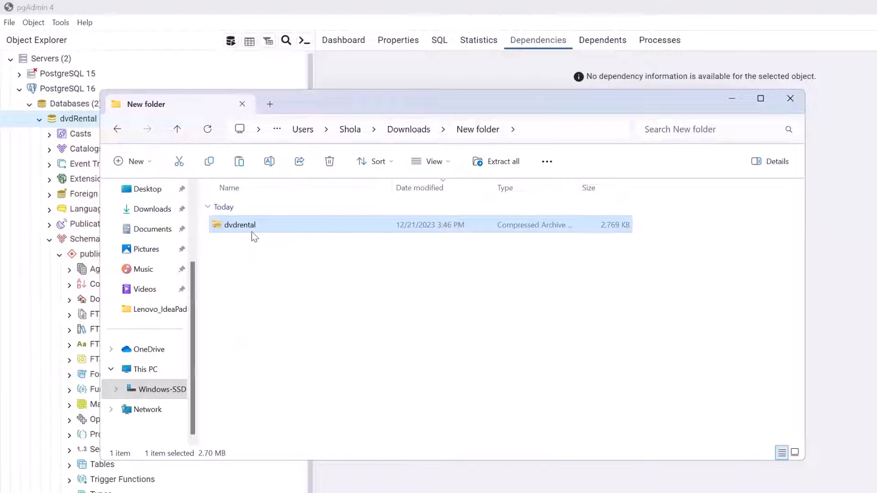
click(725, 102)
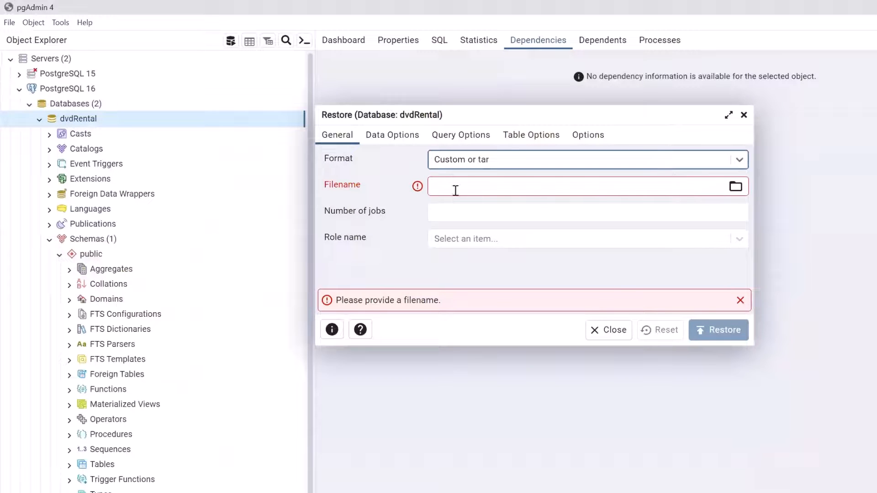
- Try to restore dvdRental in Custom or tar format from dvdrental.tar in Downloads\New folder, with all file types listed
click(735, 186)
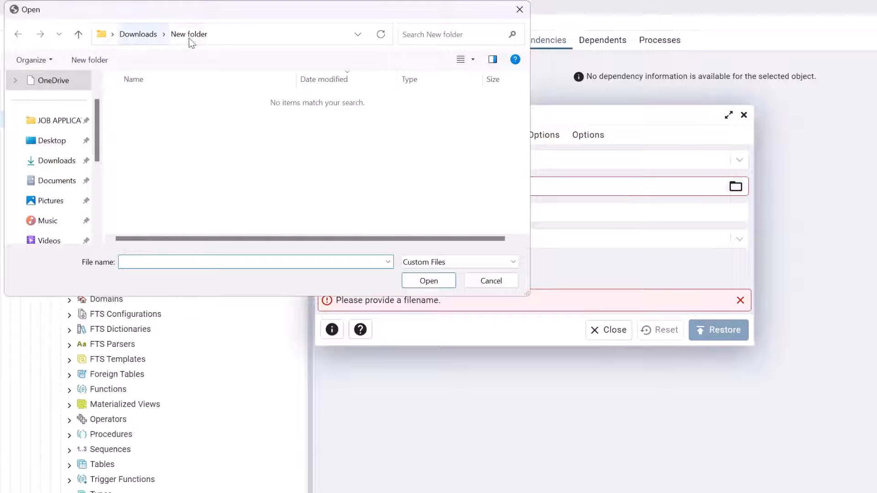
click(456, 267)
click(421, 285)
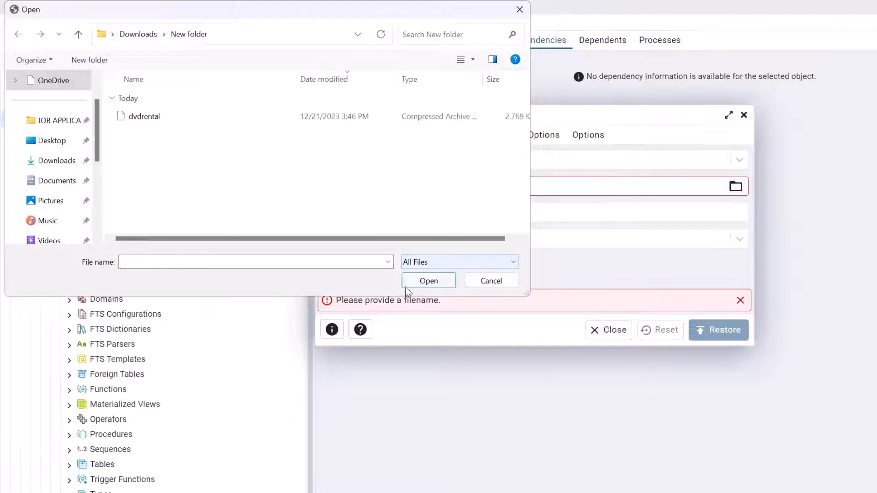
click(155, 119)
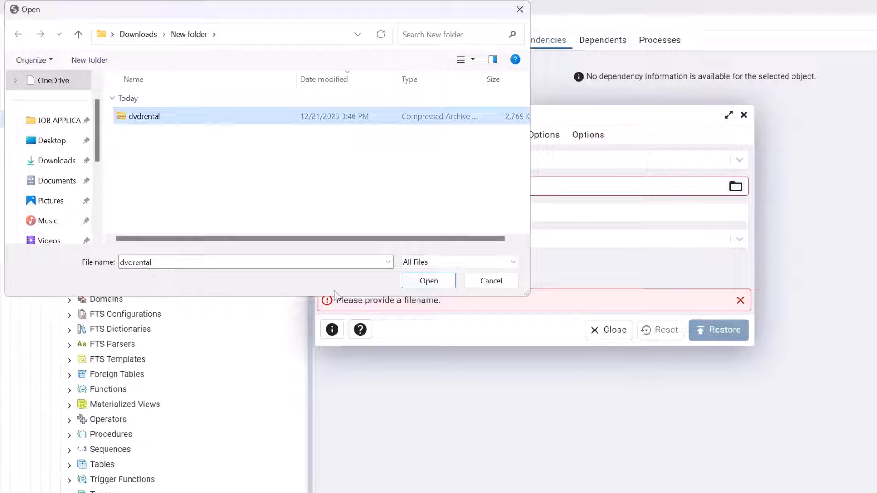
click(428, 281)
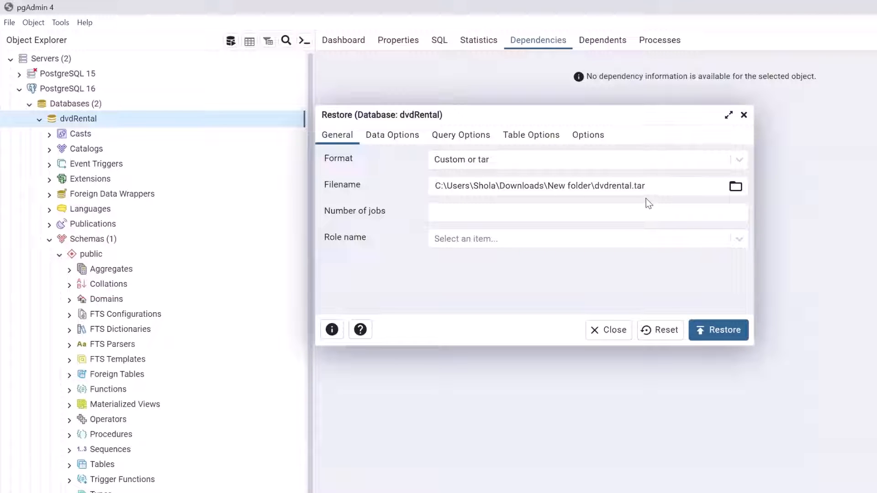
click(708, 332)
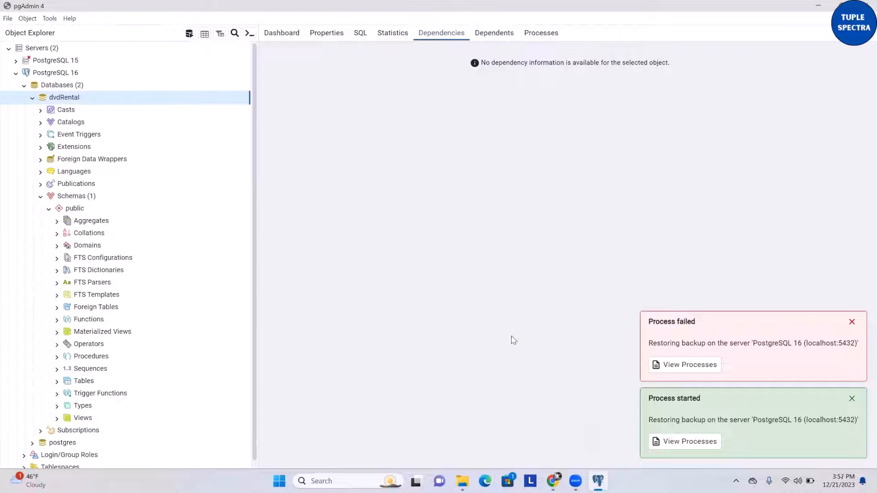
- Switch to a maximized File Explorer window and open C:\Program Files\PostgreSQL\16\bin
click(463, 480)
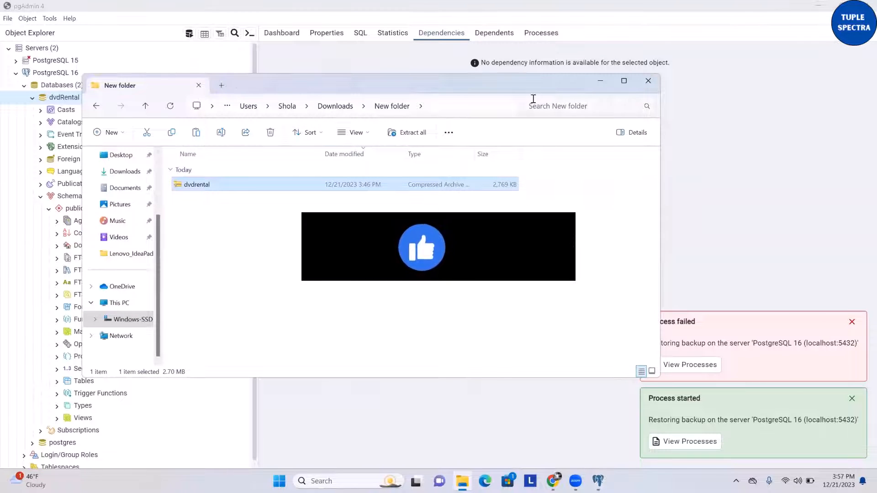
click(624, 81)
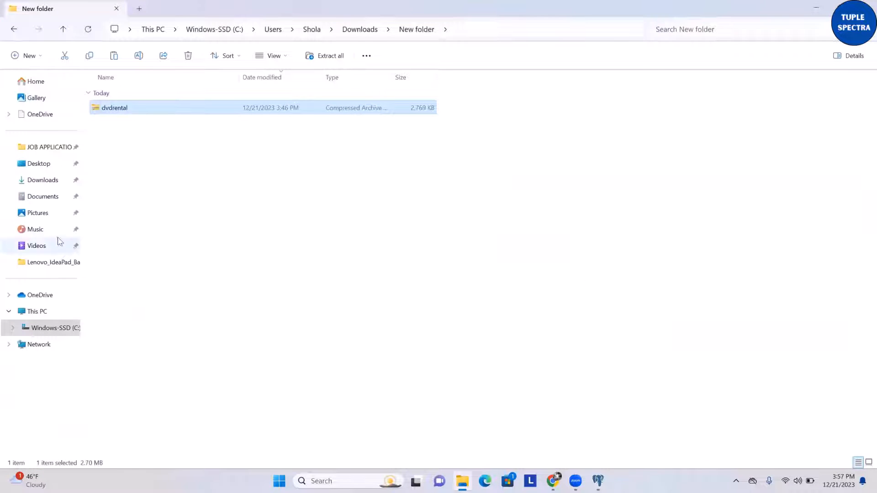
click(39, 316)
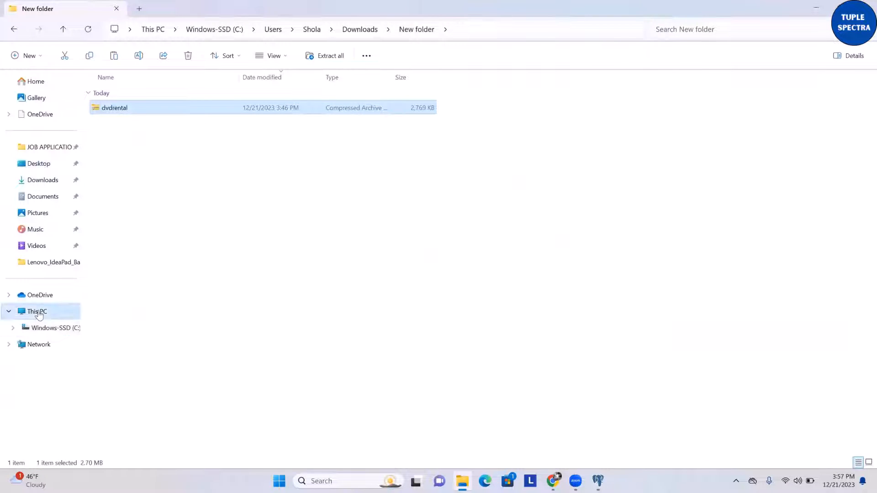
drag(81, 281, 122, 280)
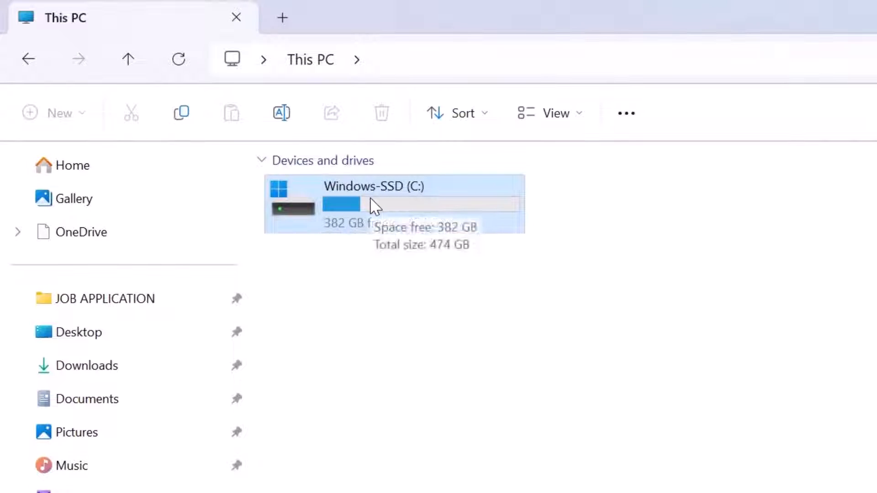
double_click(375, 206)
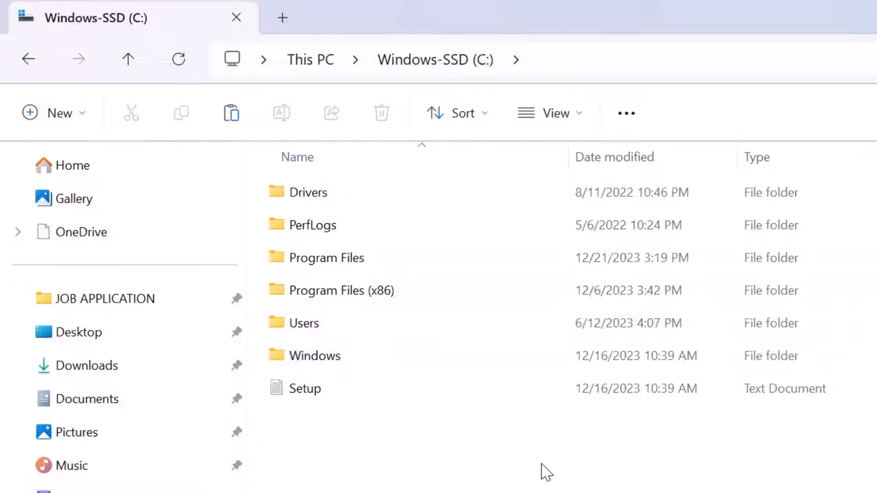
ctrl+scroll(546, 472, up, 8)
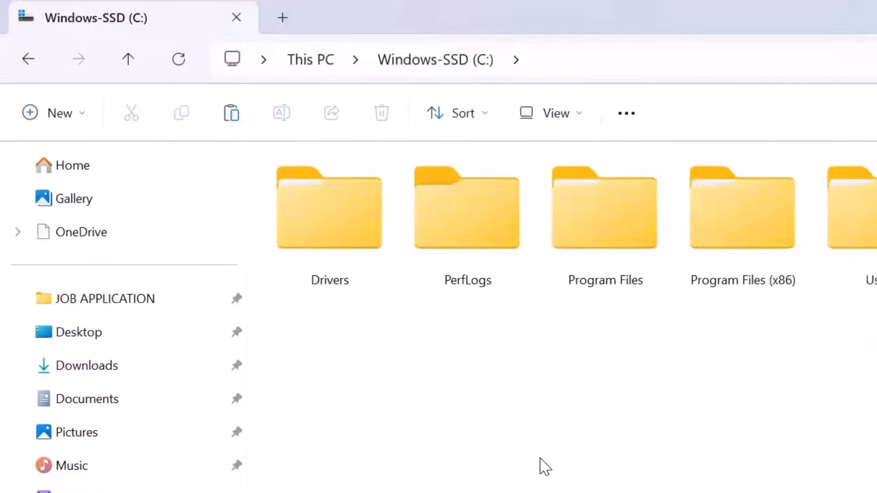
ctrl+scroll(546, 467, up, 3)
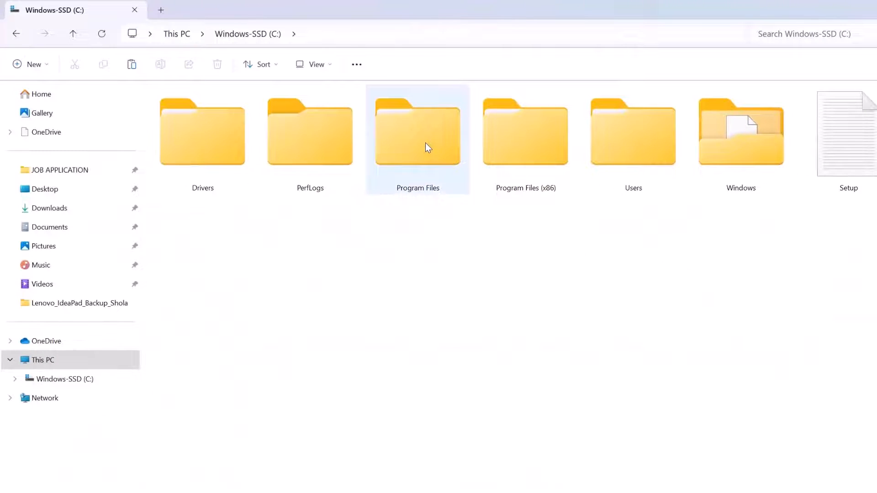
double_click(425, 143)
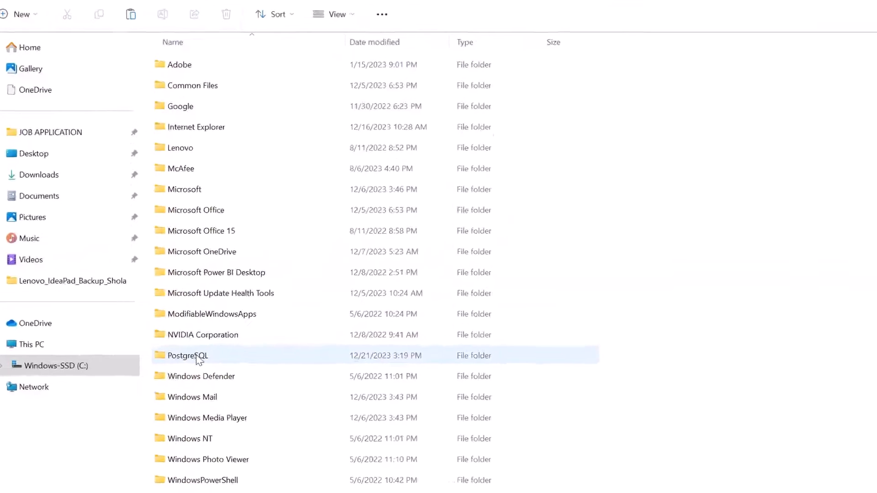
double_click(199, 359)
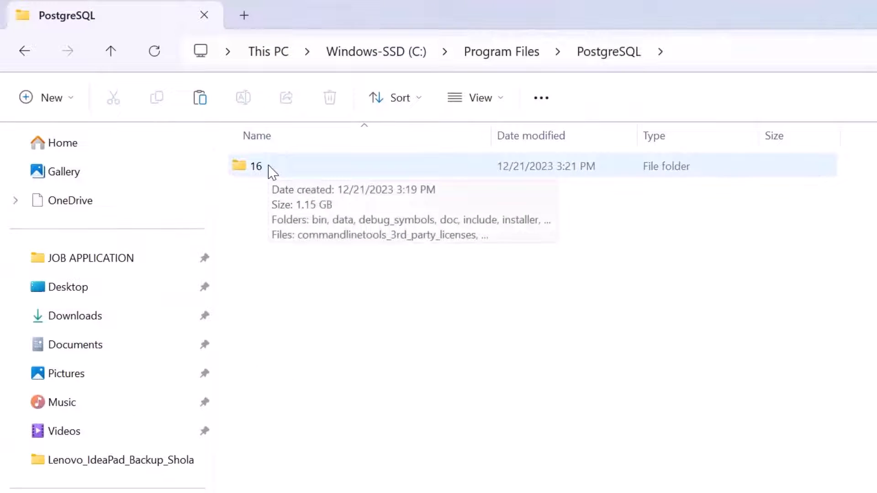
double_click(270, 167)
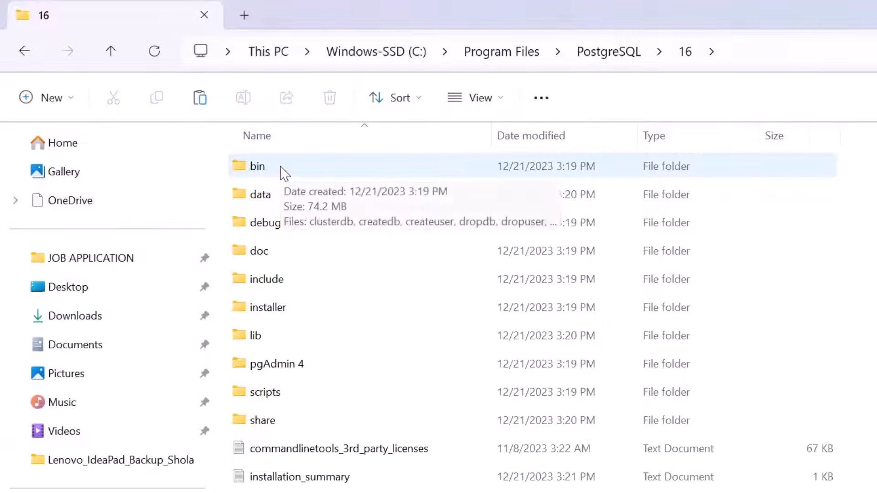
double_click(281, 172)
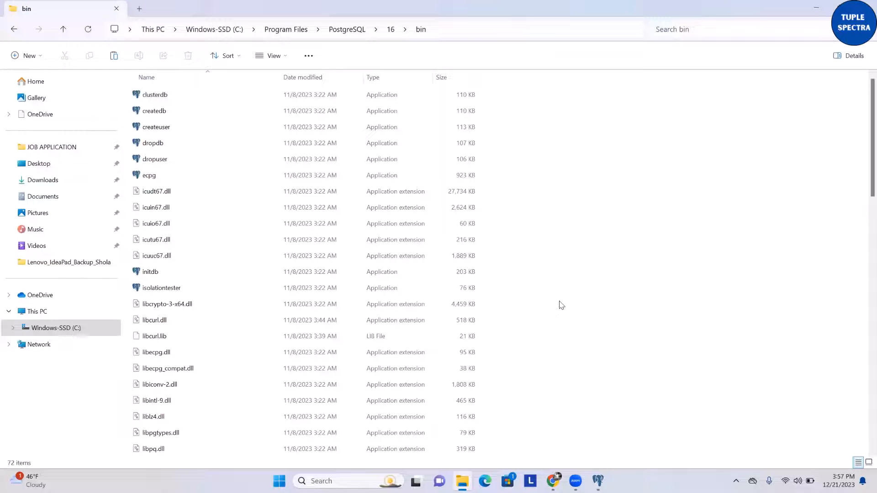
- Select all files in the PostgreSQL 16 bin folder
key(ctrl+a)
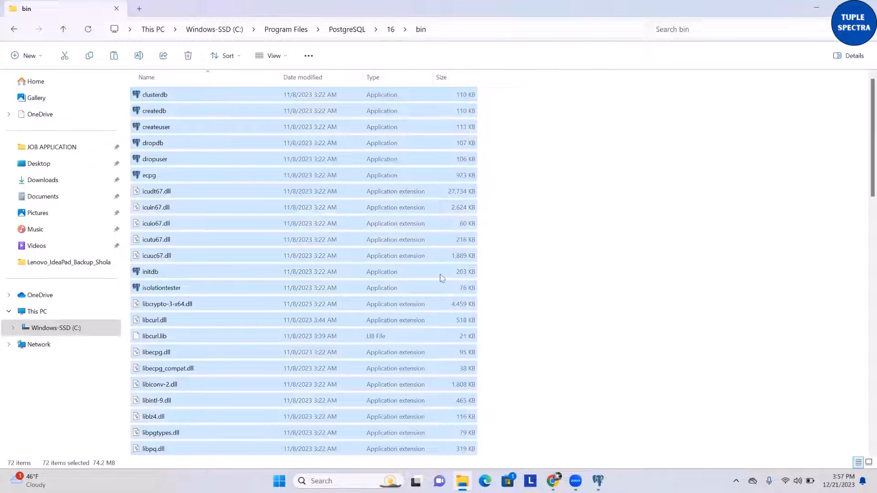
click(235, 202)
right_click(234, 202)
click(581, 238)
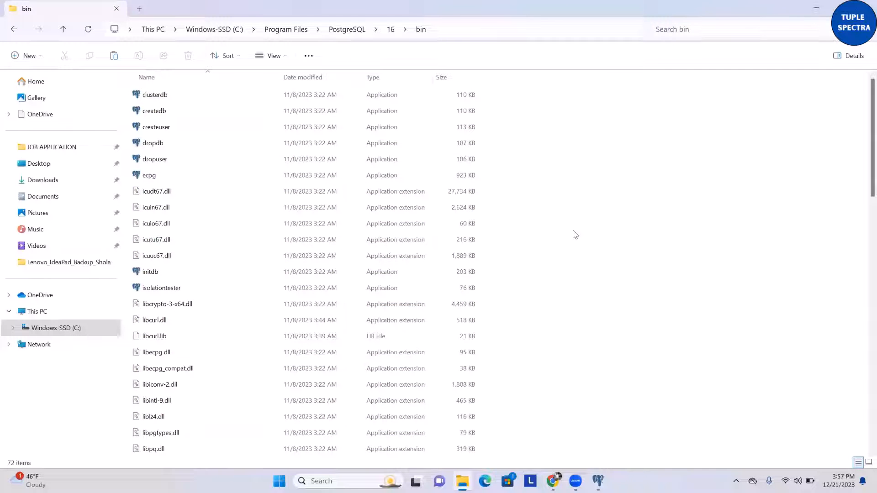
key(ctrl+a)
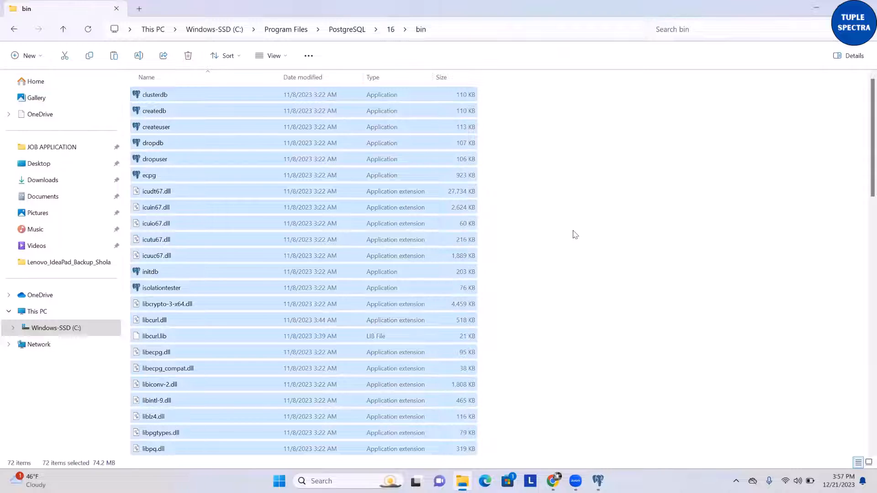
- Return to the PostgreSQL 16 folder and open the runtime folder inside pgAdmin 4
click(389, 30)
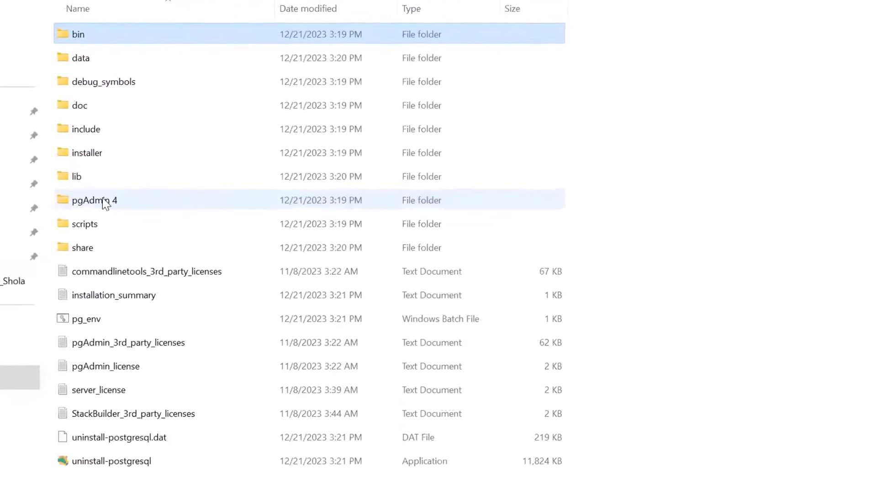
double_click(104, 204)
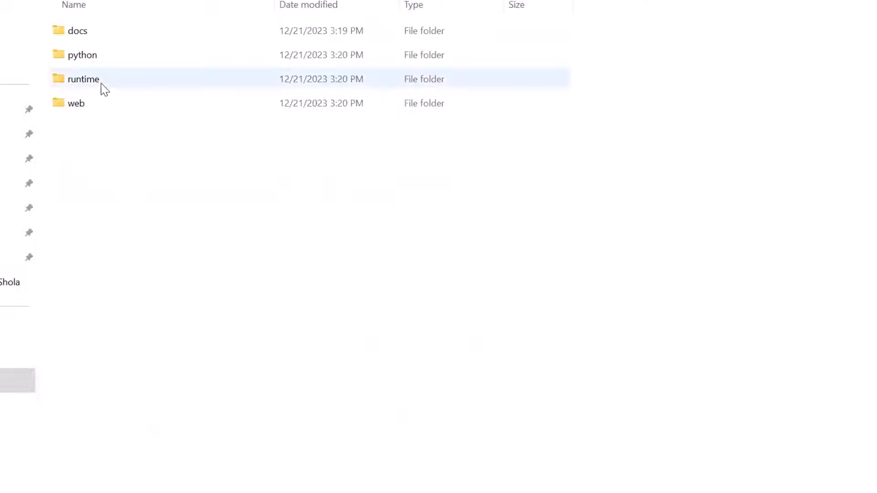
double_click(101, 82)
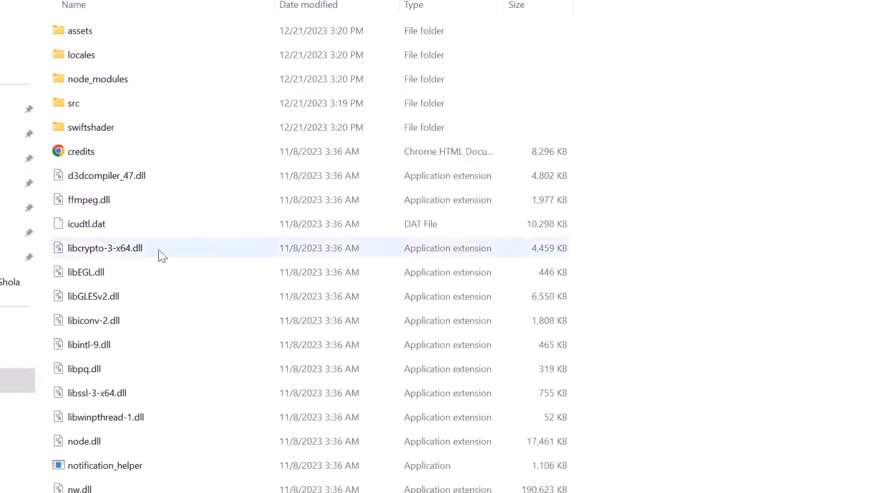
- Paste the copied bin files into pgAdmin 4's runtime folder, replacing same-named files and granting administrator permission for all current items
scroll(729, 416, down, 4)
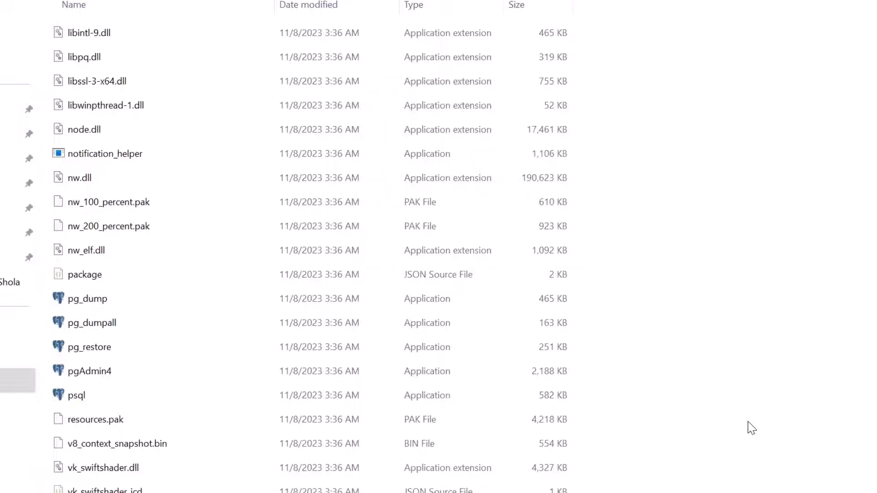
key(ctrl+v)
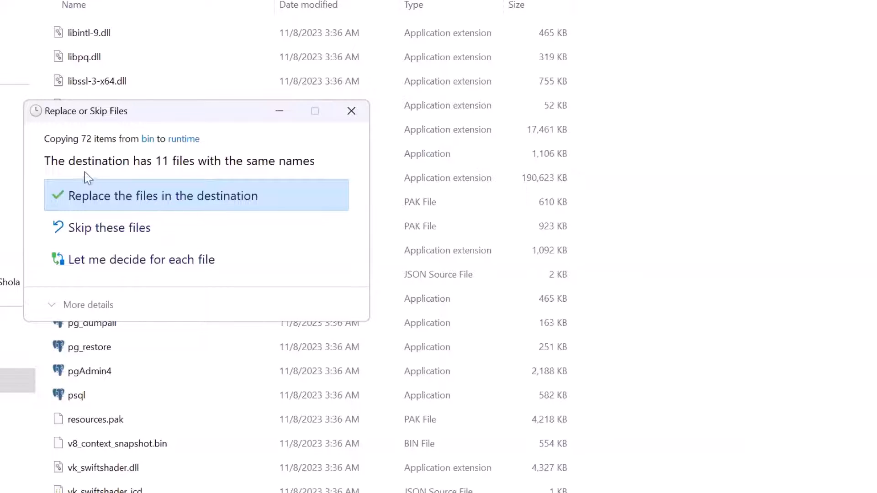
click(155, 200)
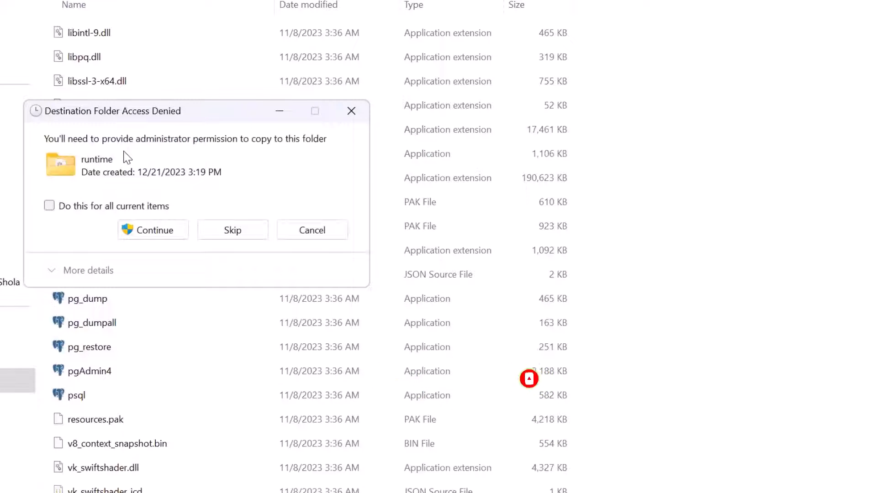
click(149, 230)
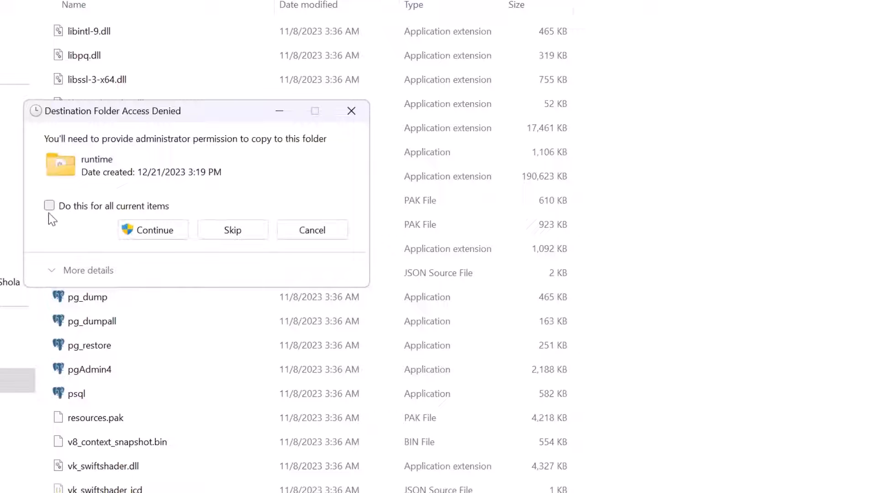
click(144, 236)
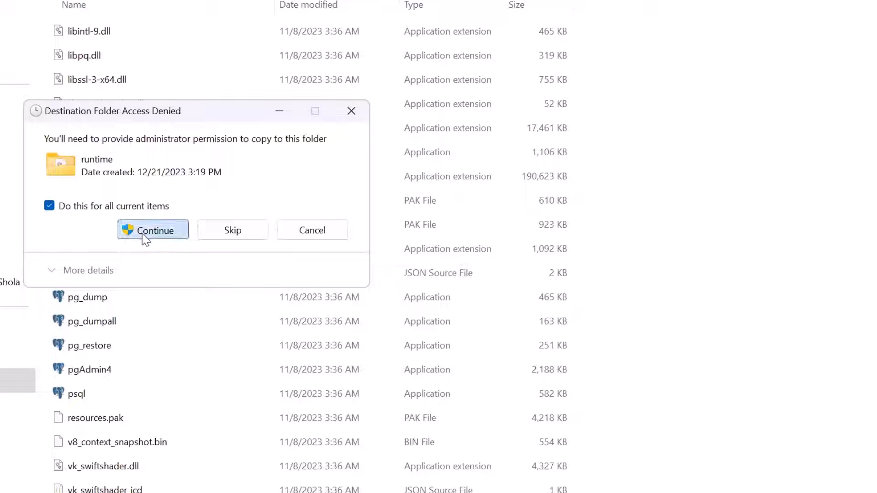
scroll(690, 306, up, 6)
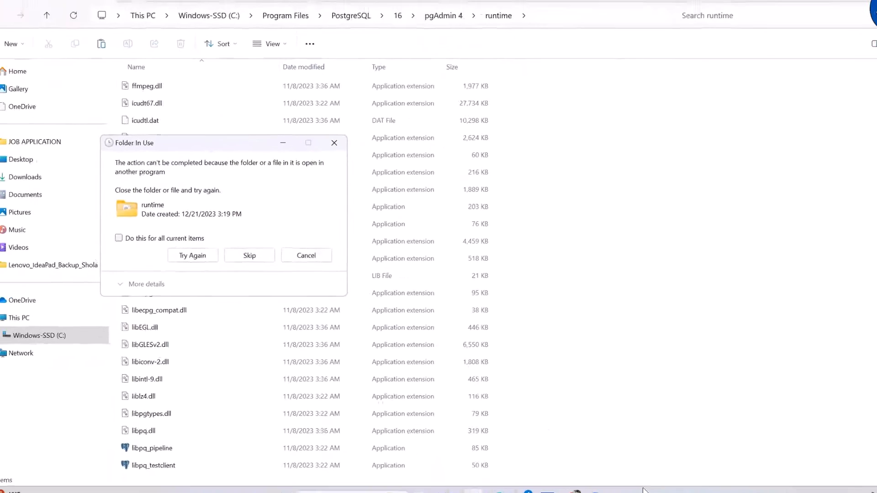
- Switch to pgAdmin 4 and close it, leaving without saving changes, to release the runtime folder
click(598, 482)
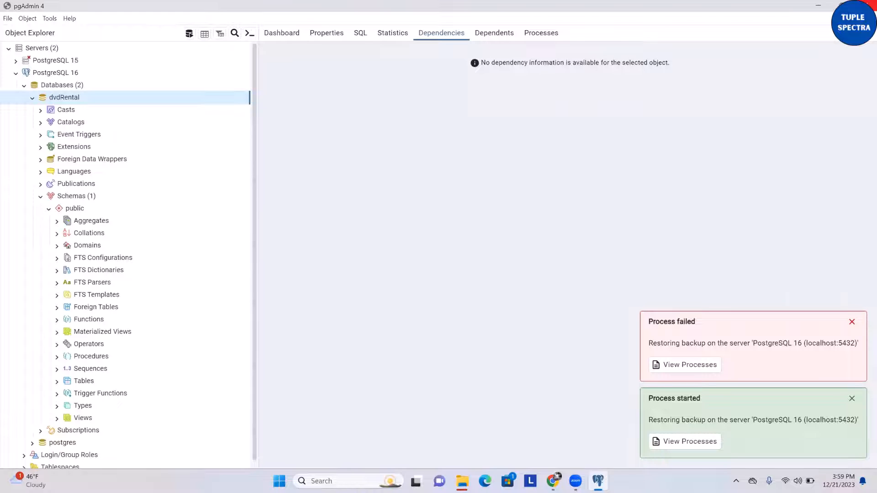
mouse_move(463, 481)
click(868, 6)
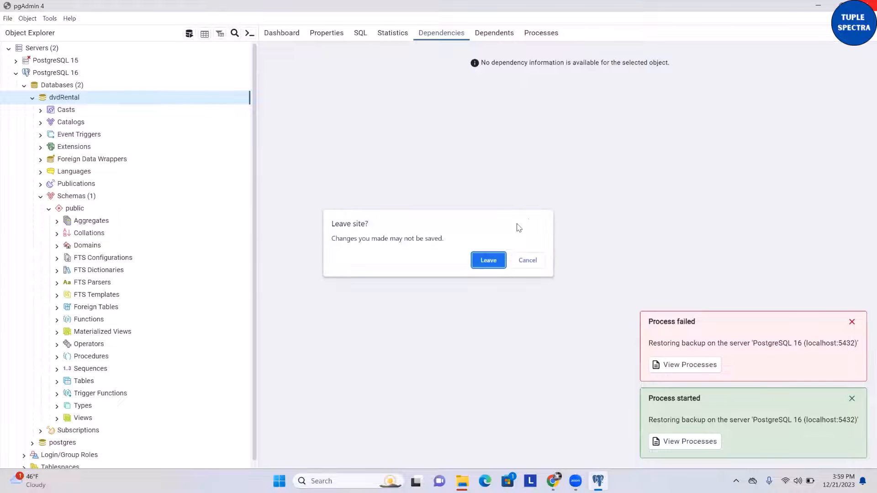
click(489, 260)
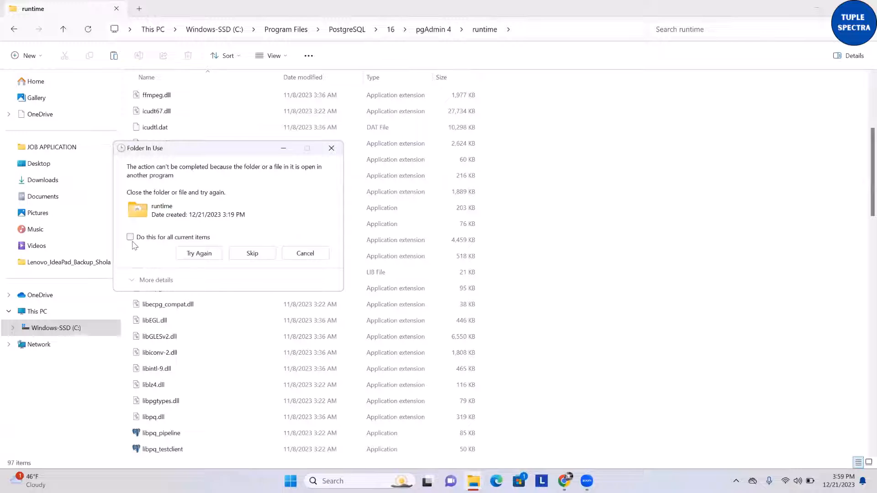
- Retry the interrupted copy into the runtime folder for all current items and clear the file selection
click(130, 237)
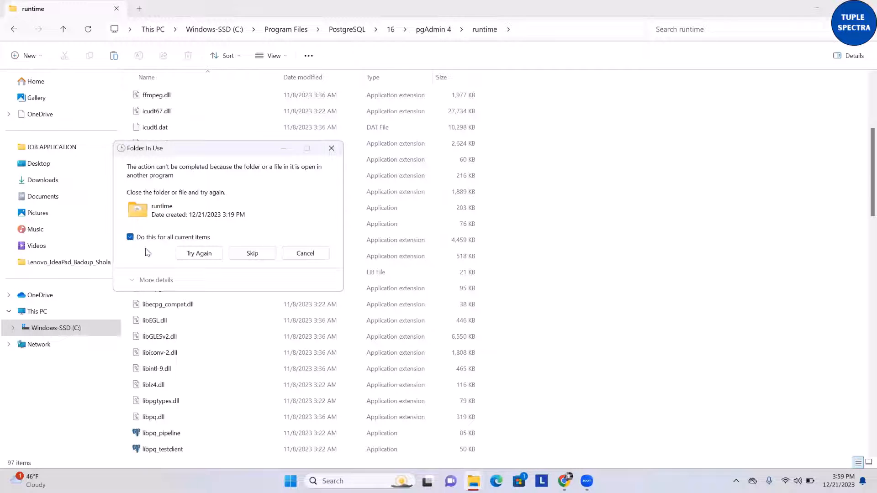
click(199, 253)
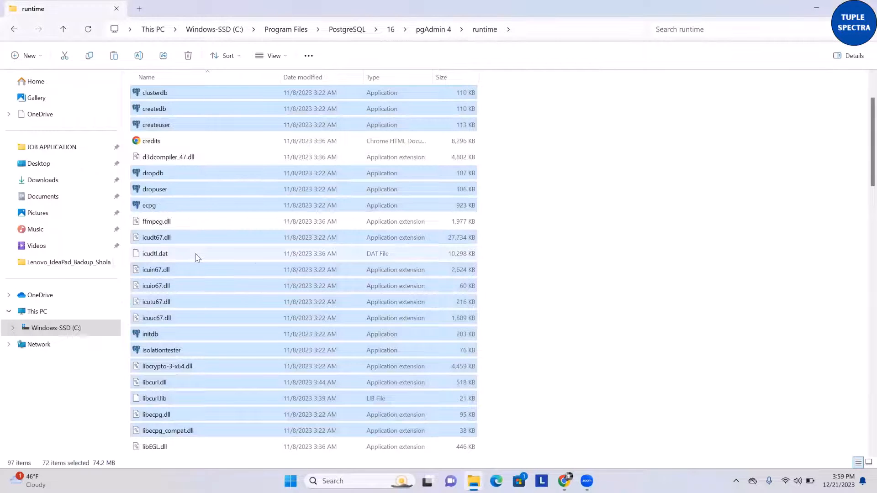
click(567, 276)
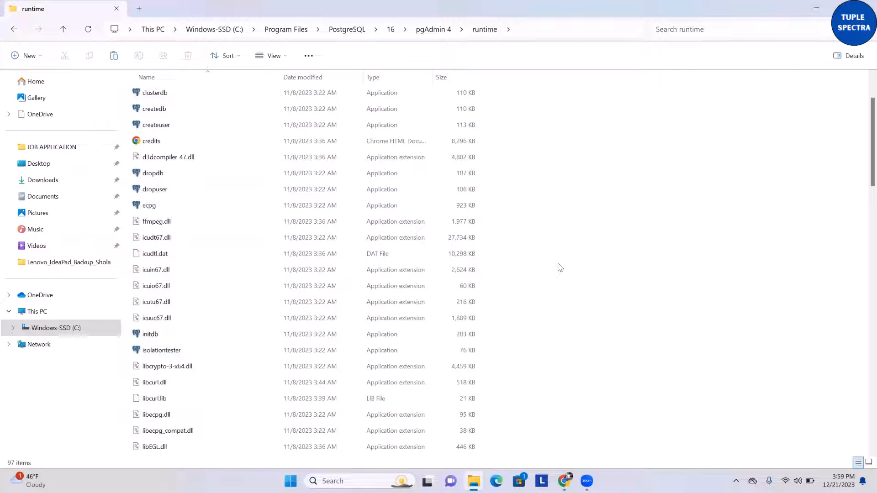
- Find and reopen pgAdmin 4 with a Windows search for "pg", and connect to the PostgreSQL 16 server with the postgres user's password
click(358, 482)
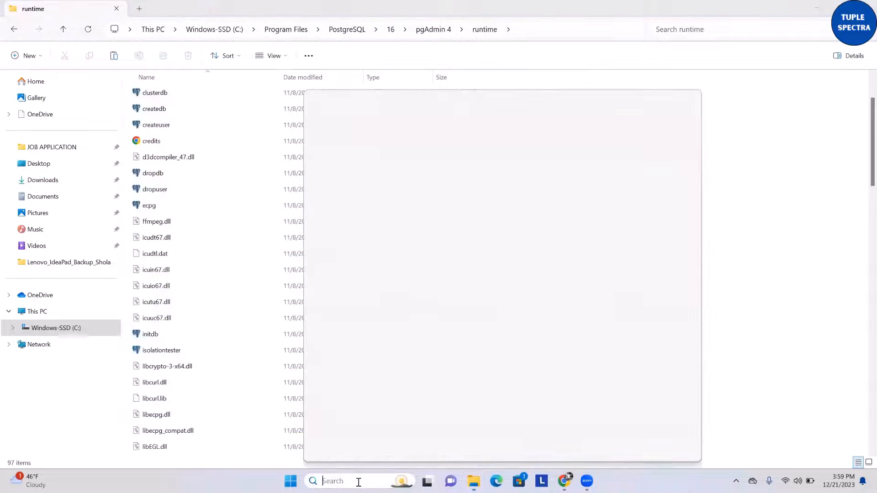
text(pg)
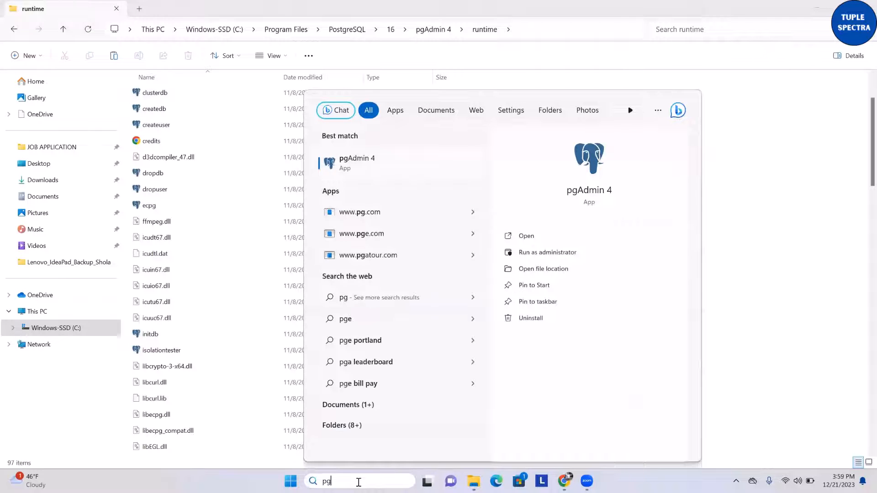
click(366, 172)
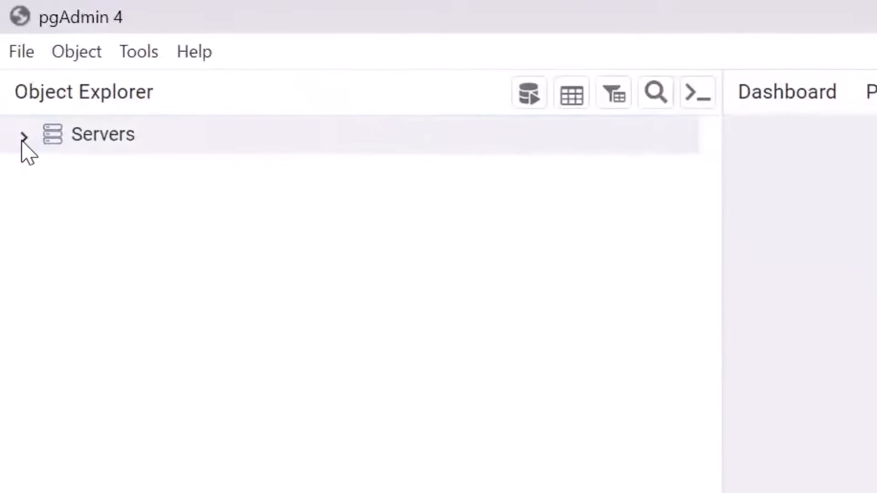
click(23, 138)
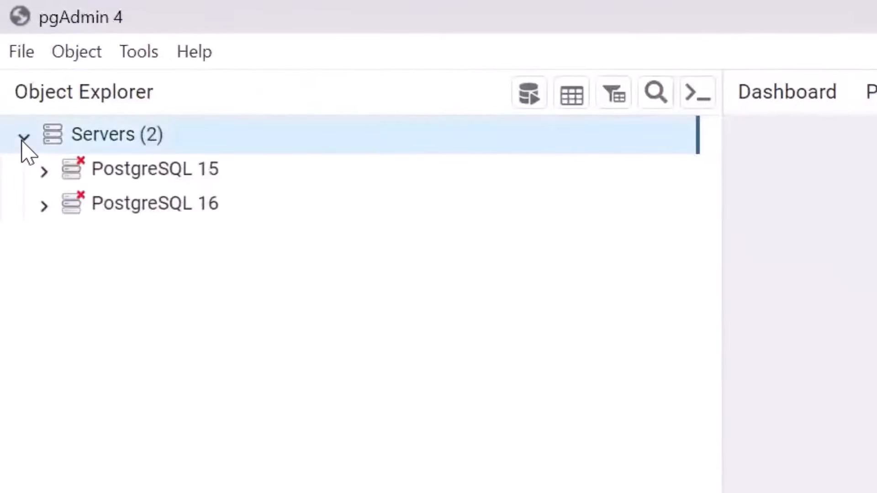
click(44, 209)
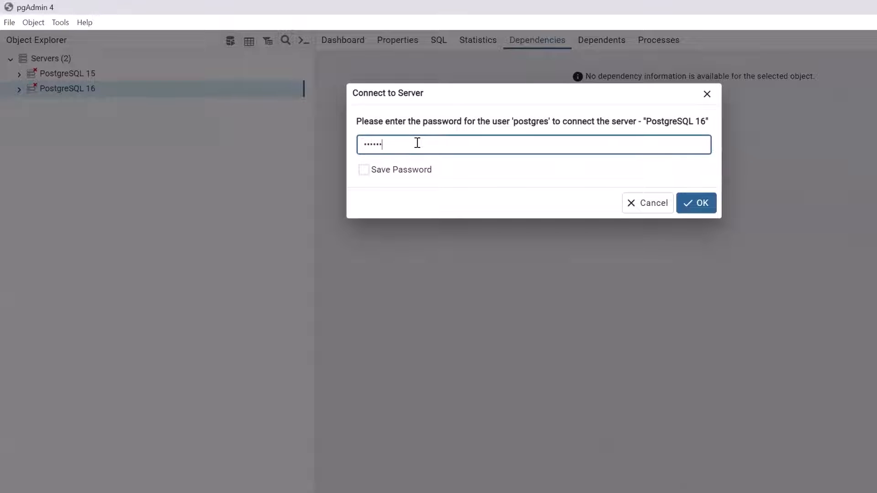
click(688, 200)
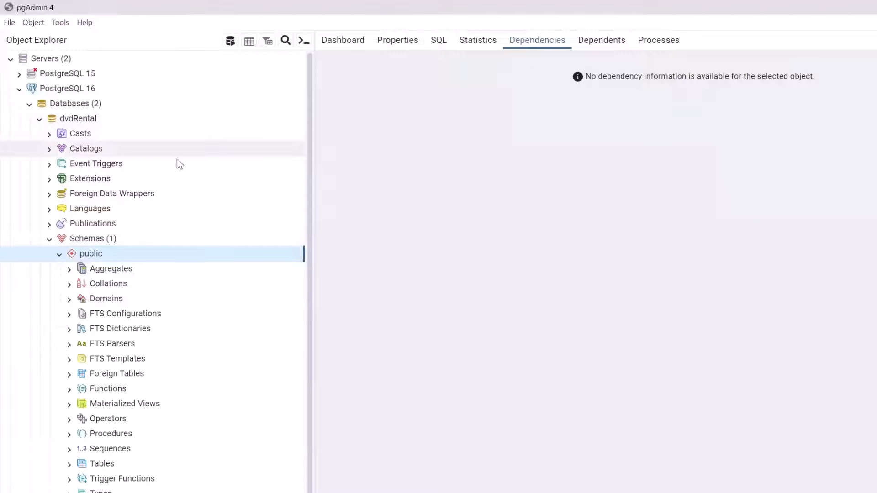
- Restore the dvdRental database in Custom or tar format from dvdrental.tar in Downloads\New folder, with all file types listed
right_click(91, 120)
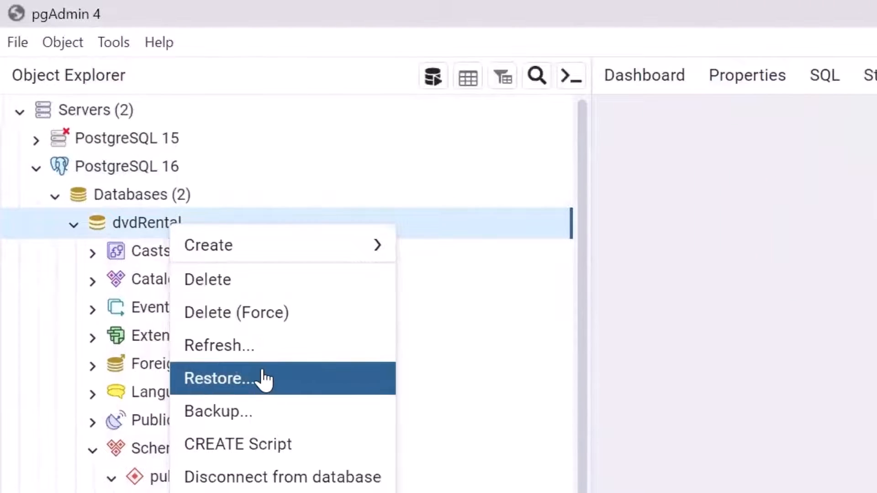
click(264, 380)
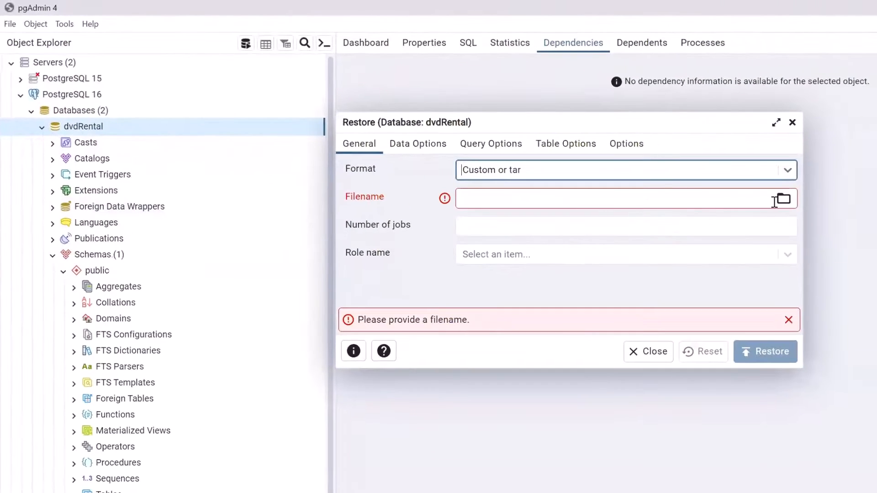
click(783, 198)
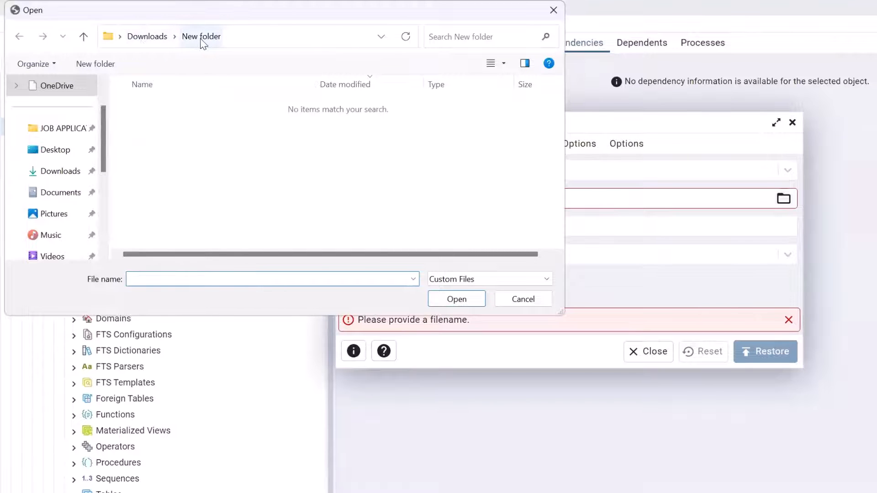
click(465, 283)
click(460, 303)
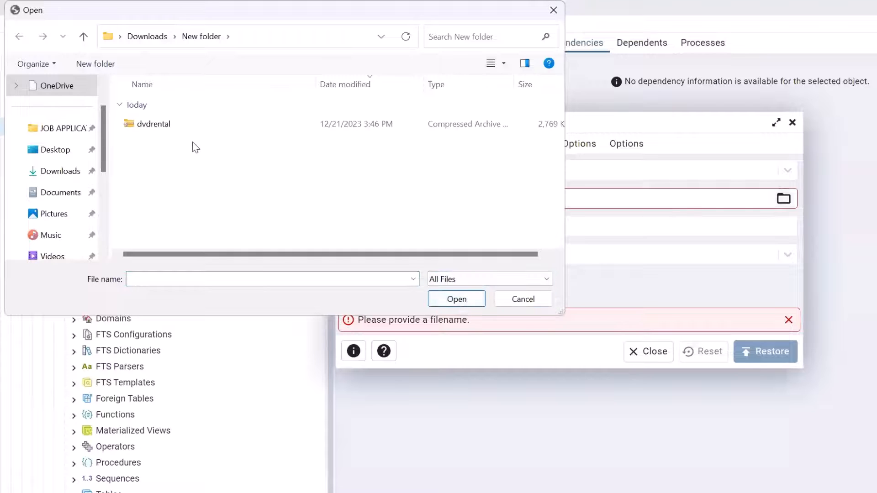
click(175, 125)
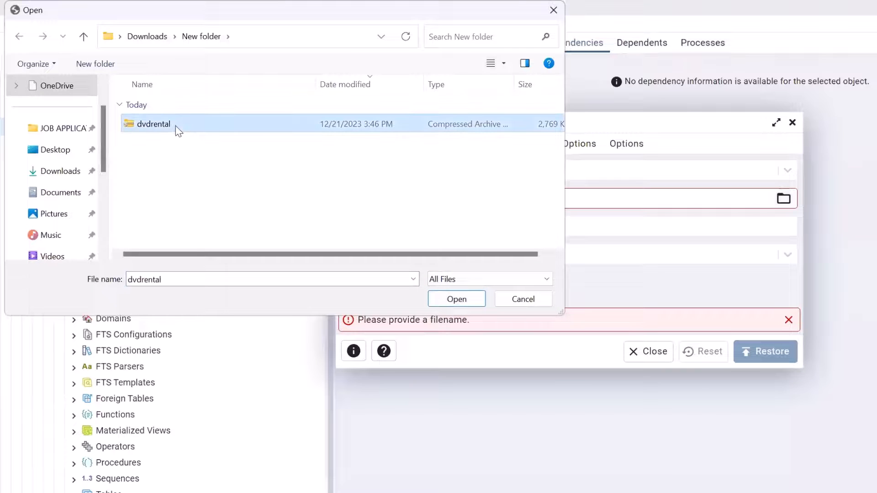
click(457, 301)
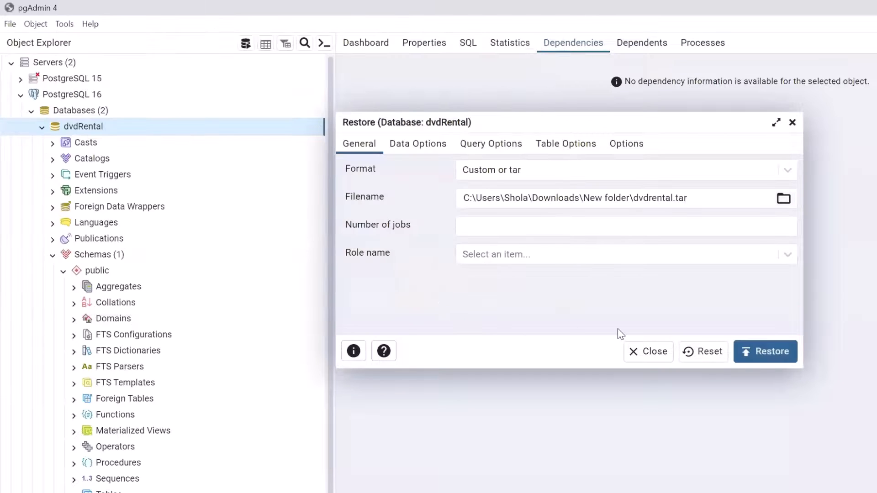
click(760, 356)
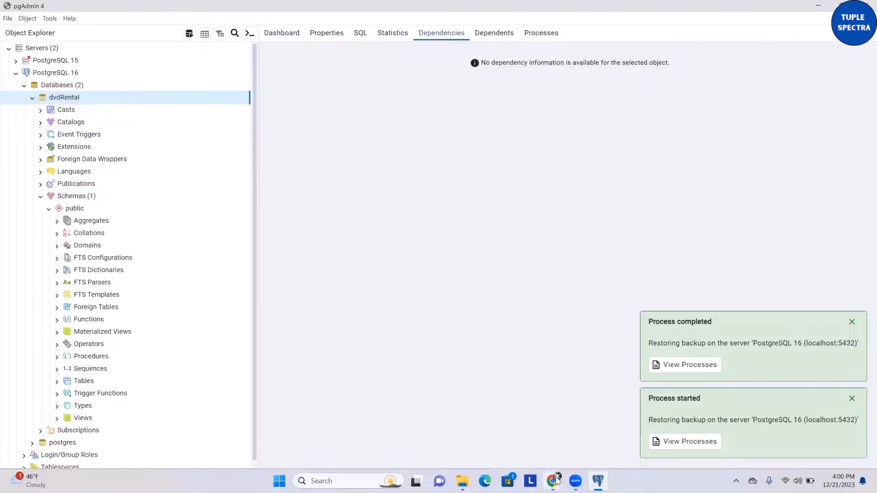
click(557, 480)
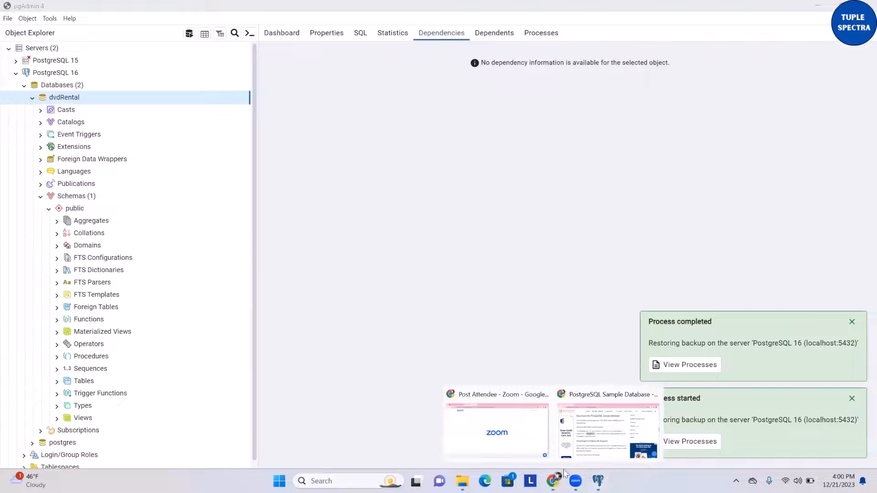
click(610, 422)
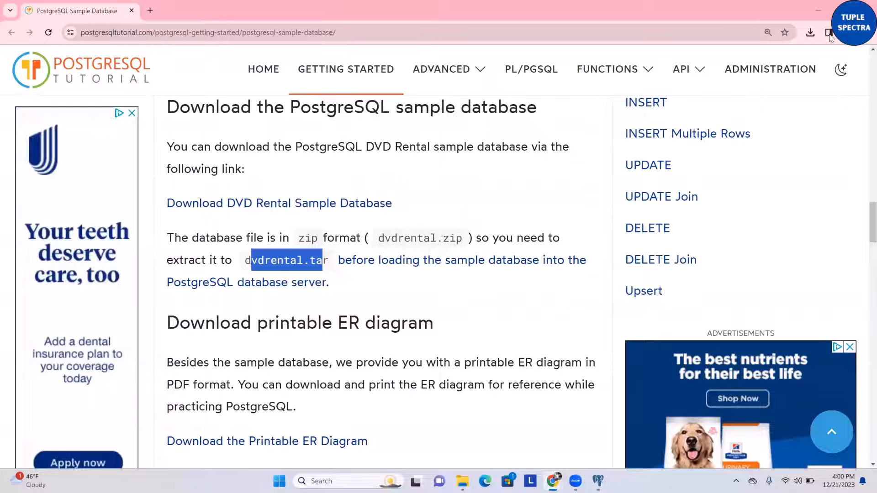
click(819, 11)
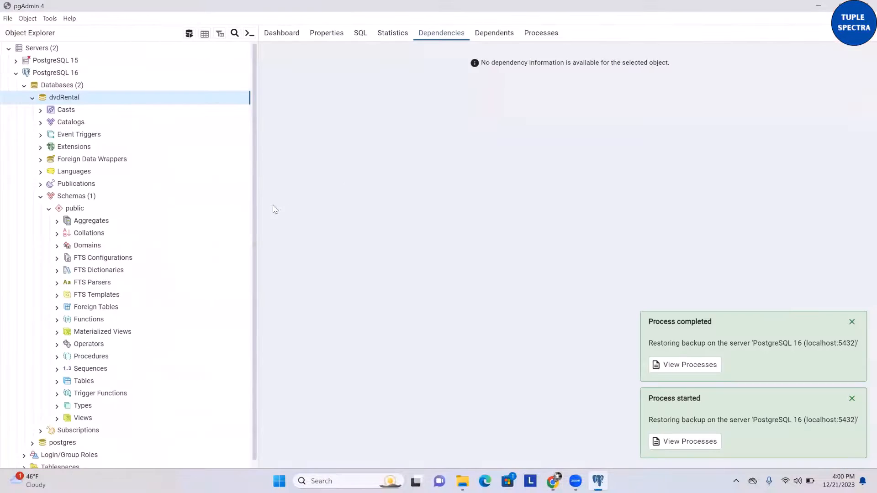
- Refresh the dvdRental database and expand the Tables node of its public schema to list the restored tables
click(32, 98)
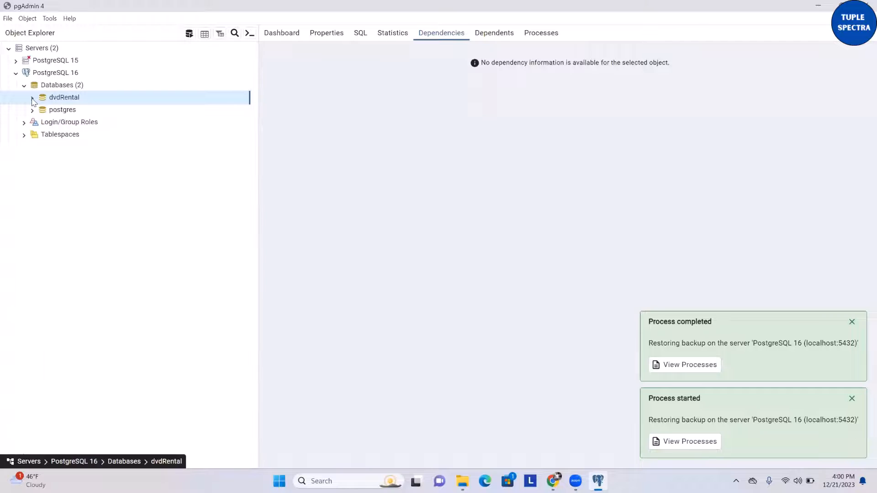
right_click(71, 101)
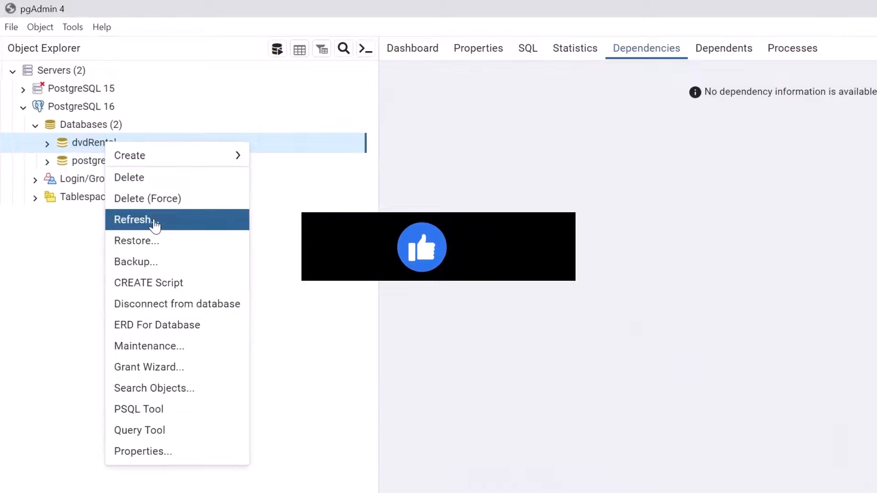
click(154, 221)
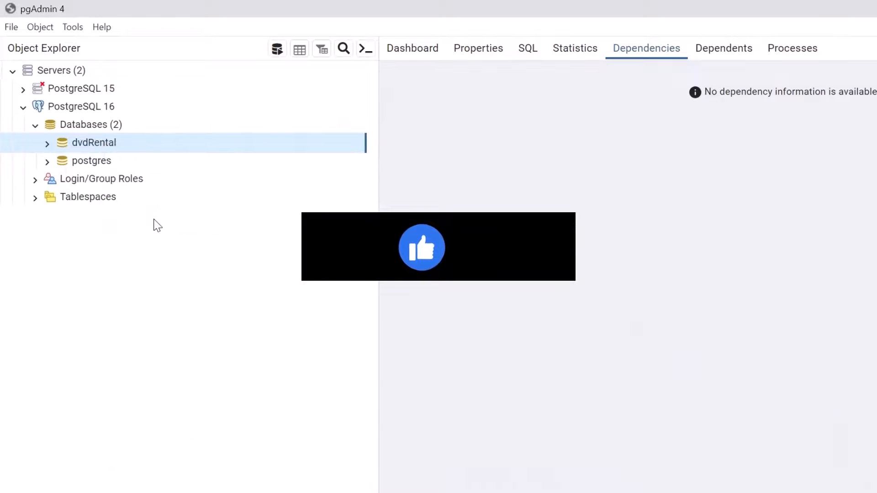
click(46, 144)
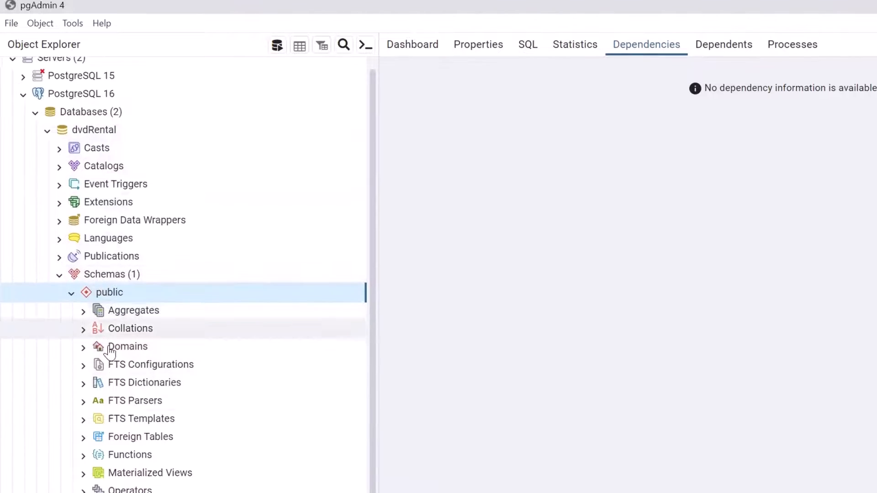
click(83, 363)
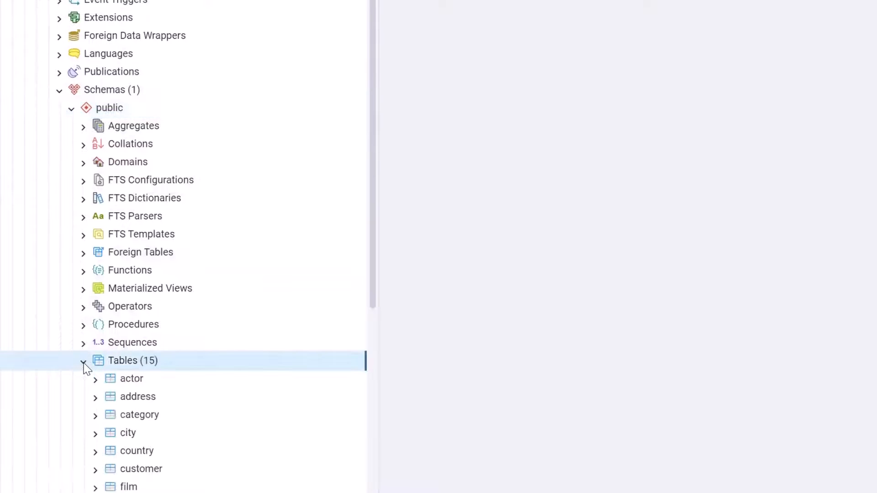
scroll(209, 307, down, 5)
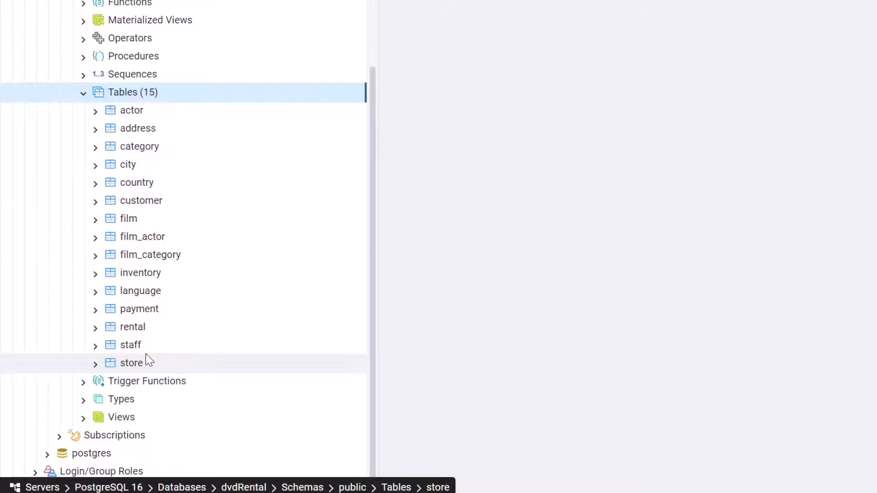
- Switch to the PostgreSQL Sample Database page in Chrome, highlight its sentence on the number of DVD Rental tables, and return to pgAdmin 4
mouse_move(809, 486)
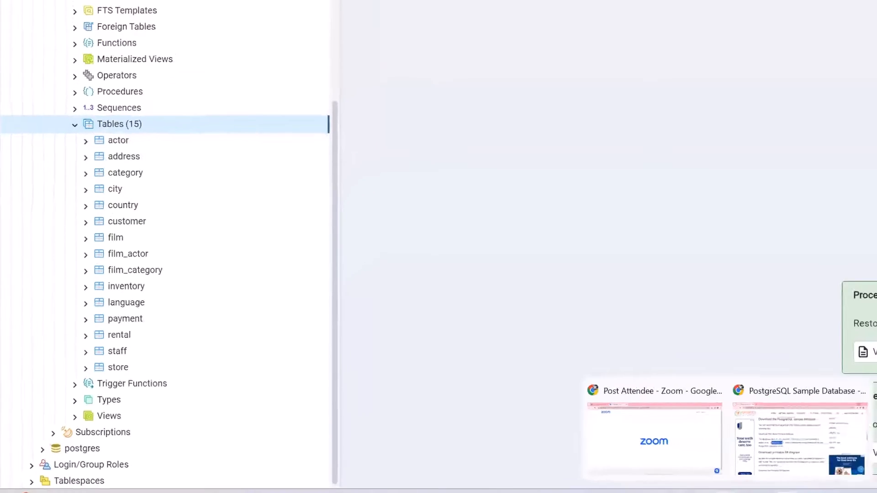
click(800, 438)
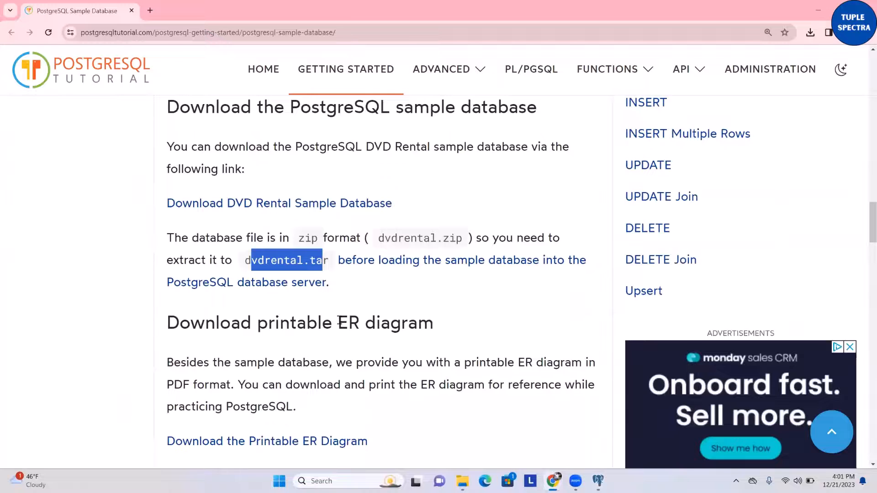
scroll(341, 323, up, 3)
scroll(341, 323, up, 3)
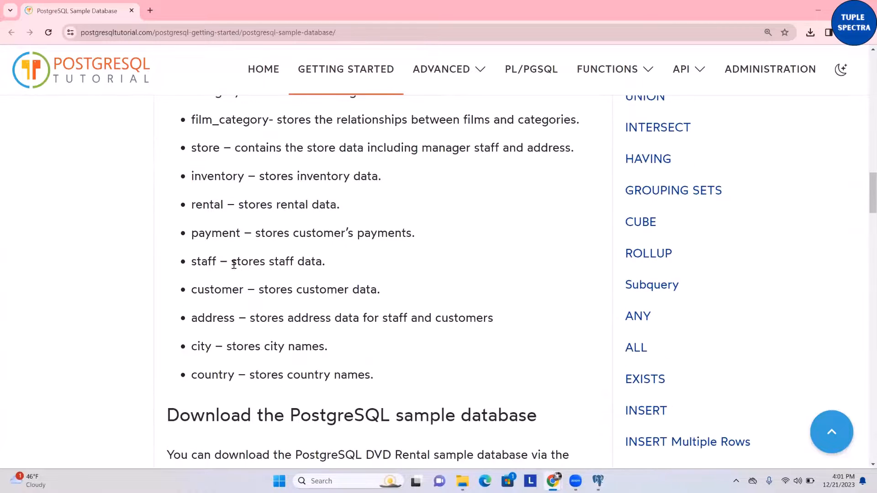
scroll(233, 261, up, 5)
drag(172, 229, 431, 233)
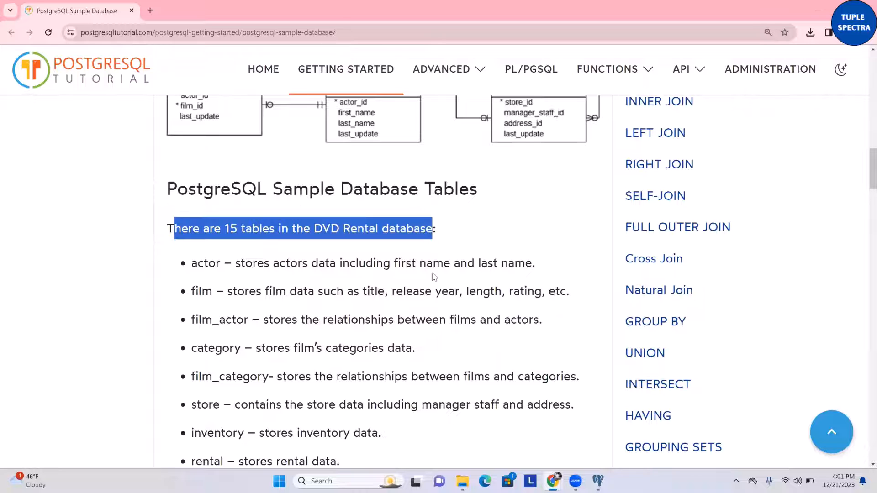
click(600, 480)
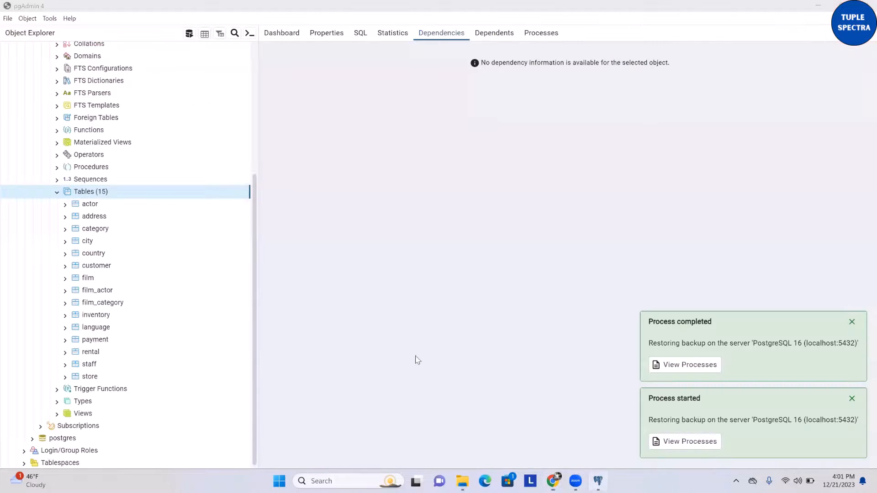